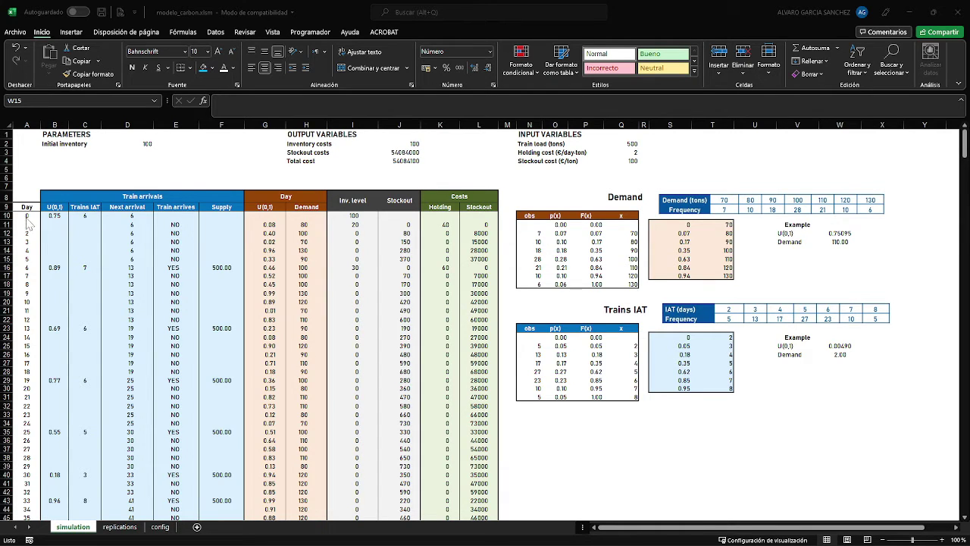
Step: Review the random number and inter-arrival lookup formulas for days 0, 1 and 6
click(85, 241)
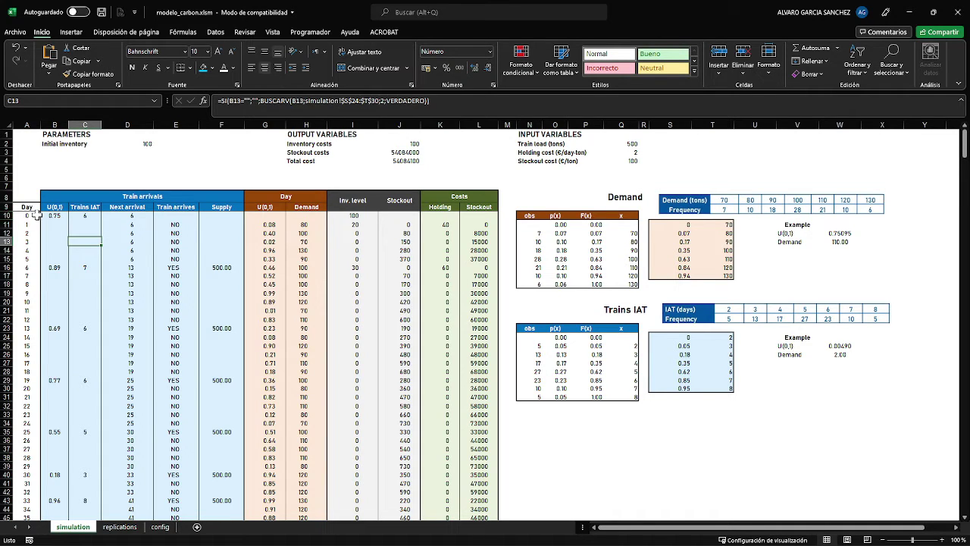
drag(42, 216, 493, 215)
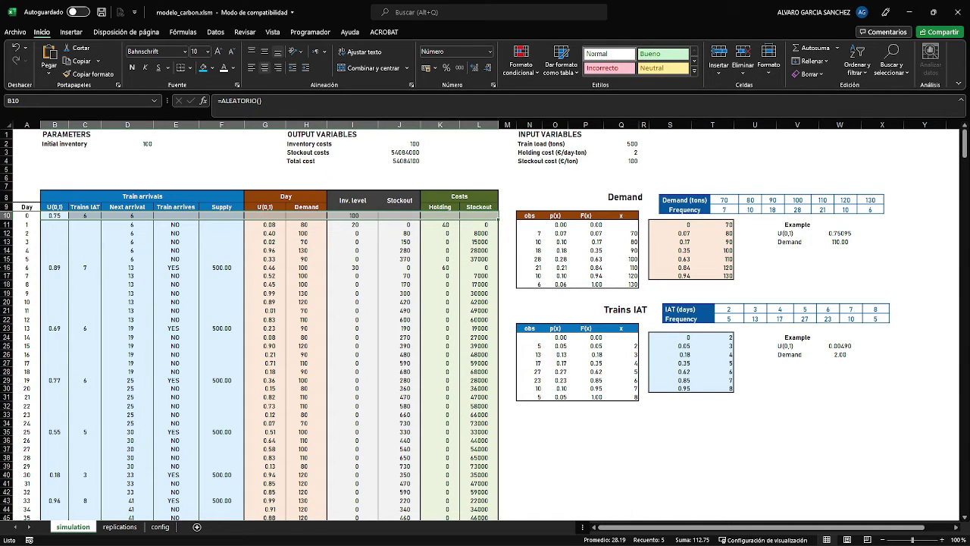
click(53, 224)
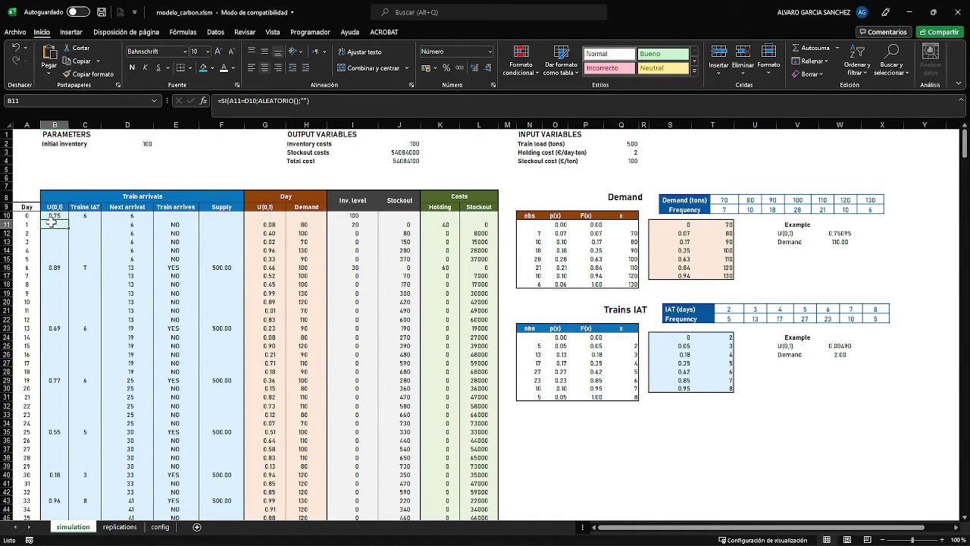
click(72, 226)
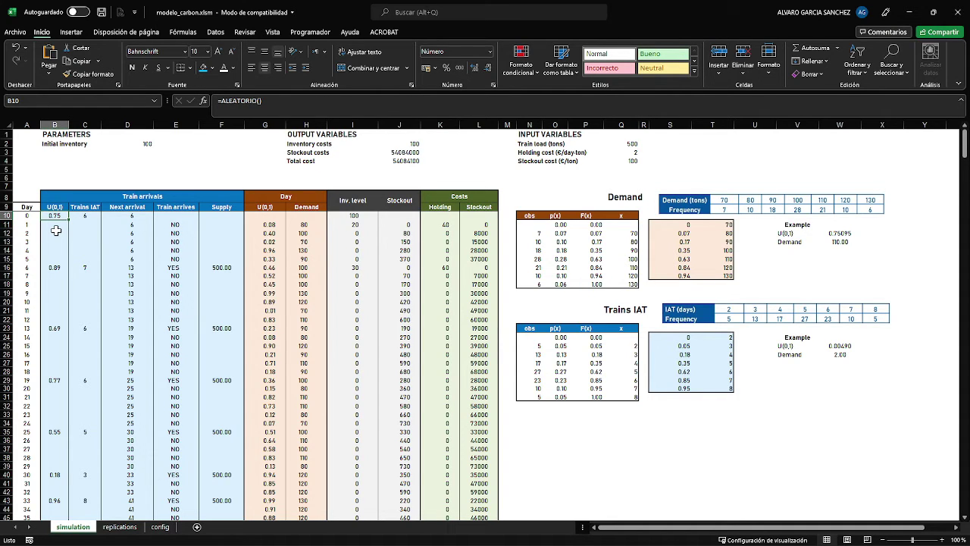
click(84, 217)
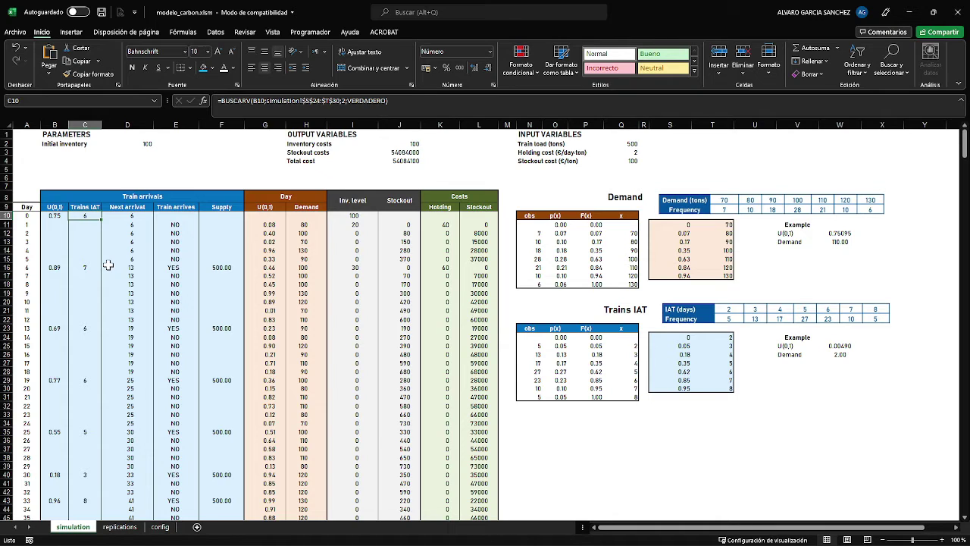
click(47, 268)
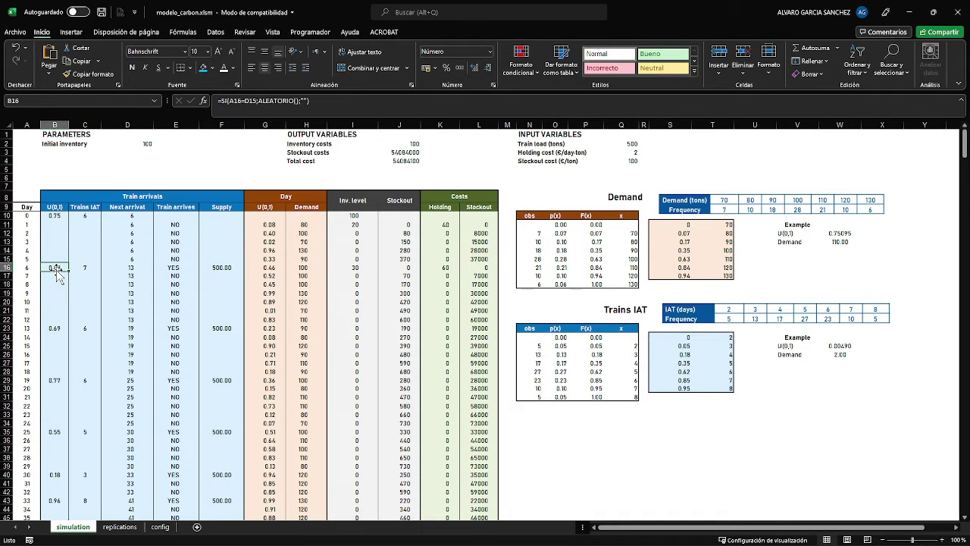
click(82, 265)
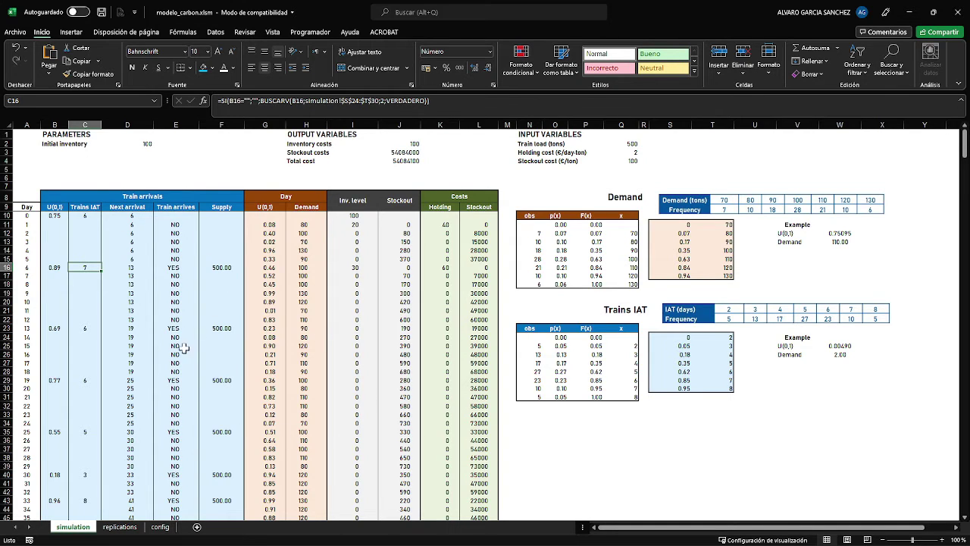
click(86, 216)
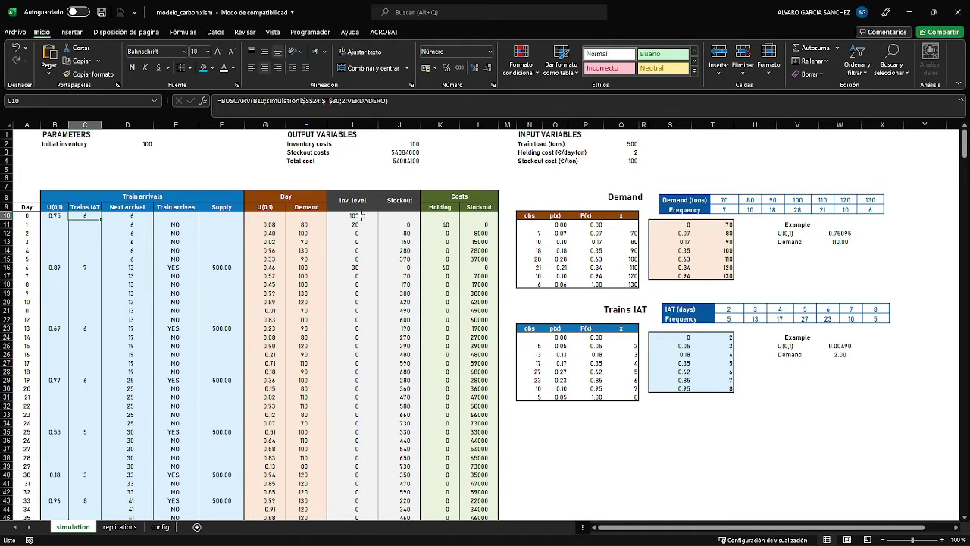
click(84, 224)
click(53, 217)
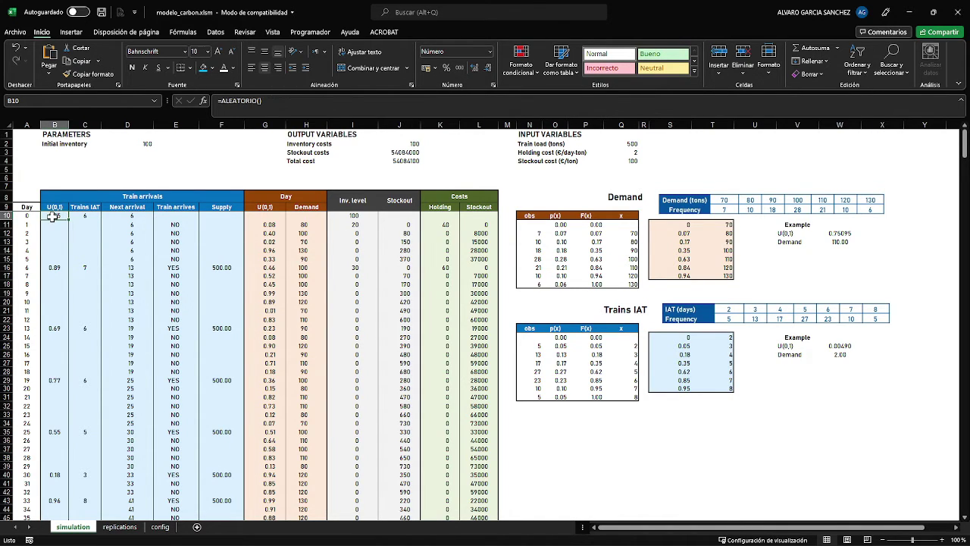
click(85, 216)
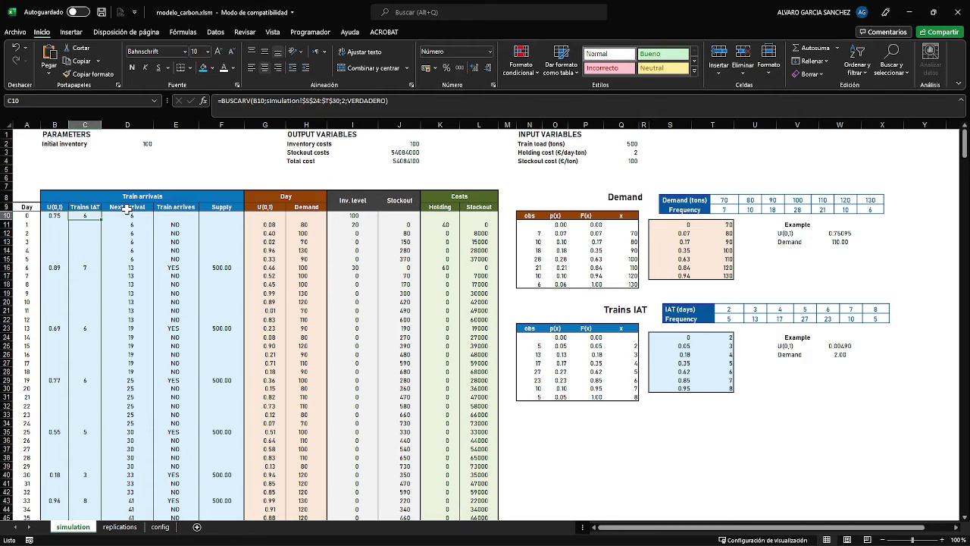
Step: Compare the next-arrival formulas for days 0, 6 and 11 with the inter-arrival values
key(Right)
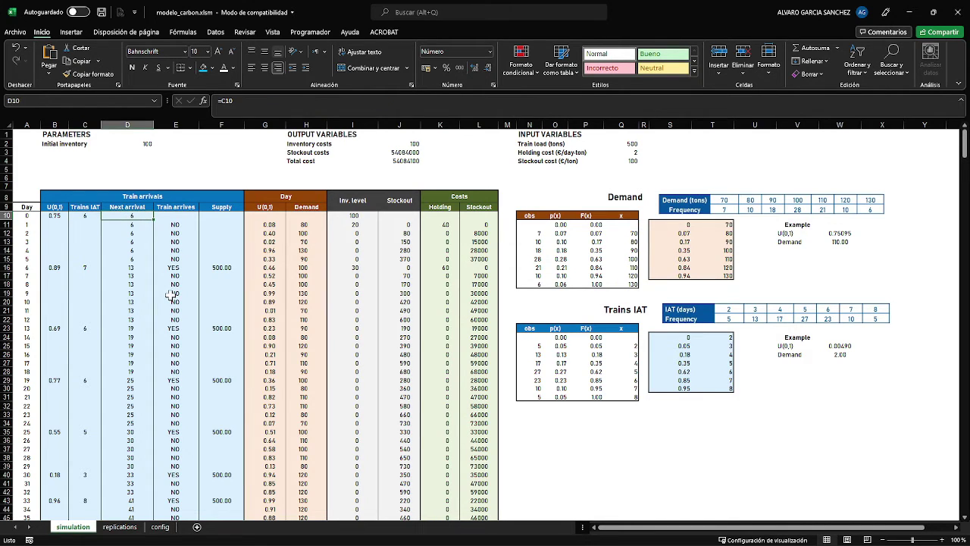
key(Down)
key(Down)
key(Down)
key(Down)
key(Down)
key(Down)
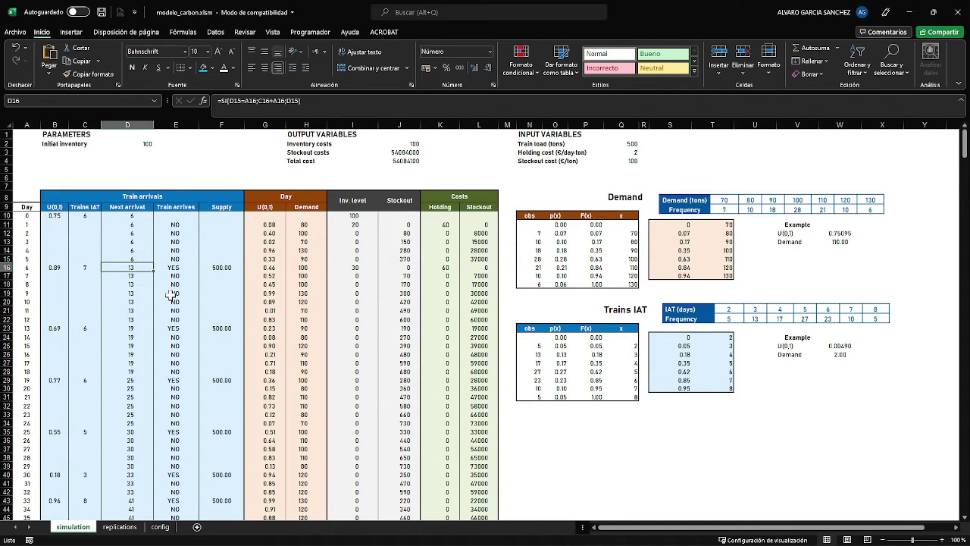
key(Left)
key(Right)
key(Down)
key(Down)
key(Down)
key(Down)
key(Down)
key(Down)
key(Down)
key(Down)
key(Down)
key(Down)
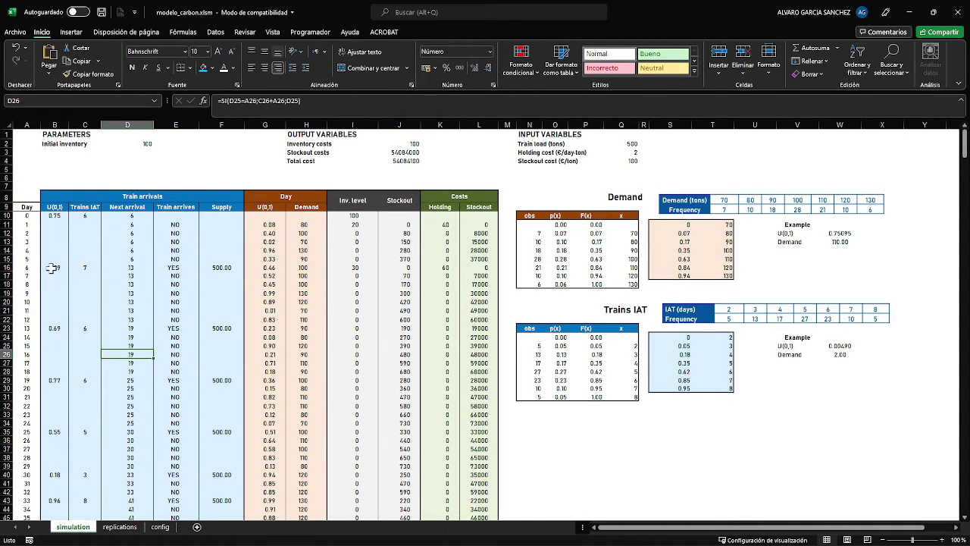
Step: Review the day 6–7 supply formulas, day 13 random number and day 5 inventory formula
click(180, 267)
click(214, 276)
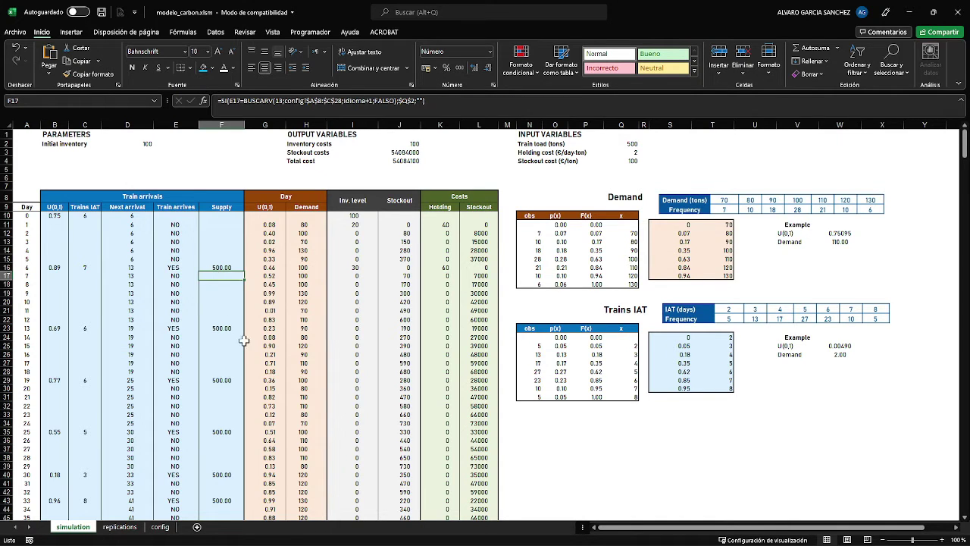
click(218, 268)
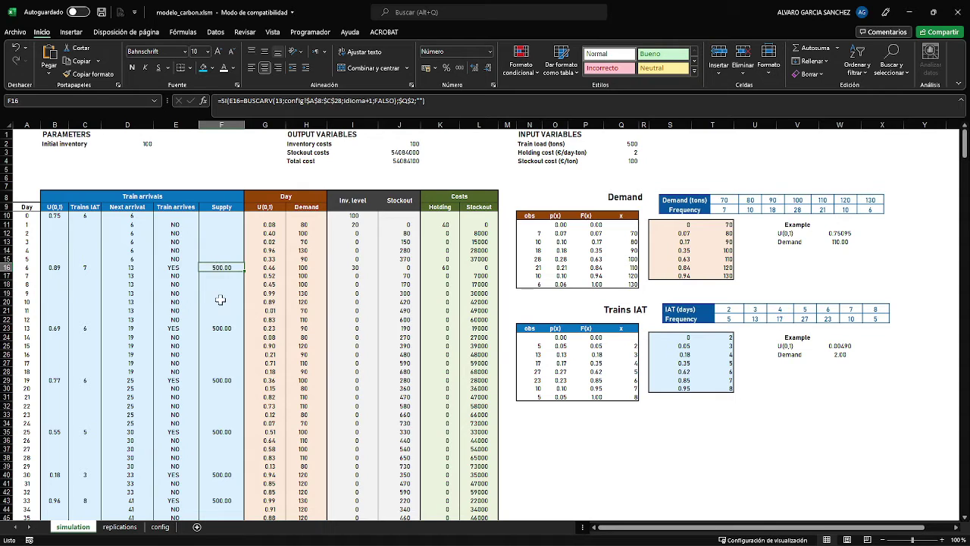
click(55, 328)
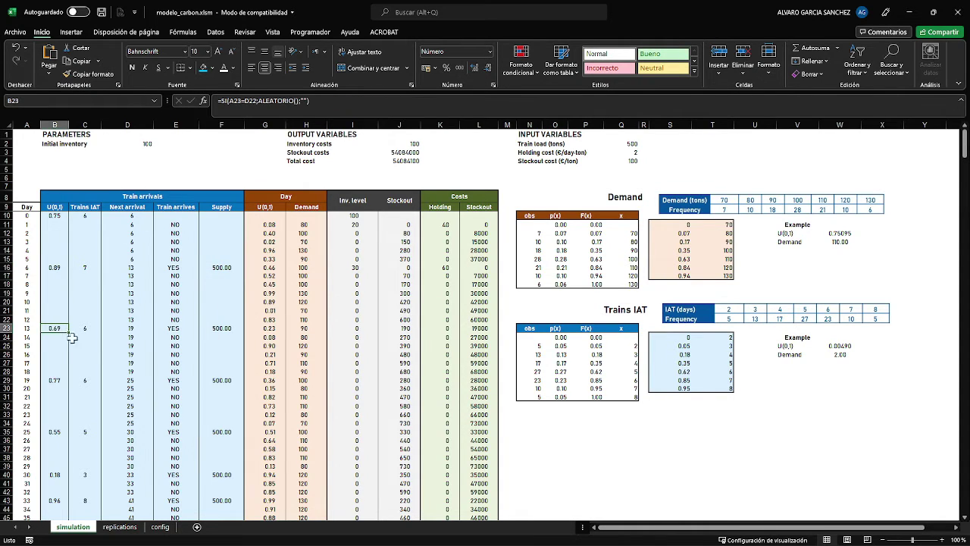
click(367, 261)
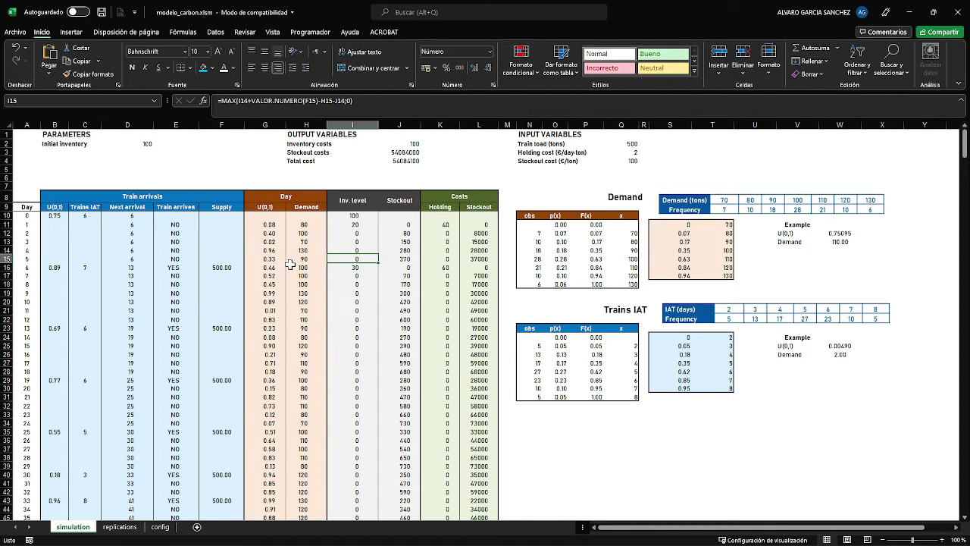
Step: Recalculate the simulation three times with F9, reaching a total cost of 4011060
key(F9)
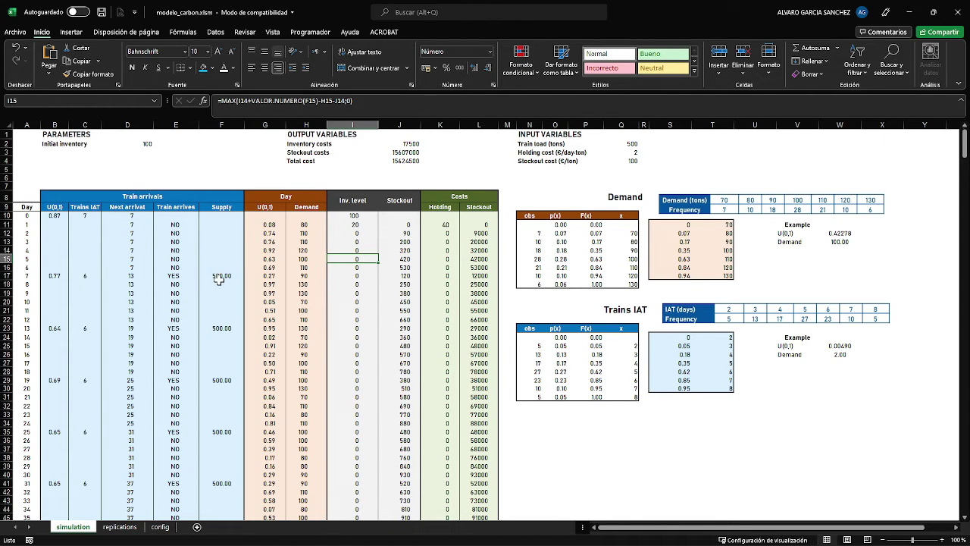
key(F9)
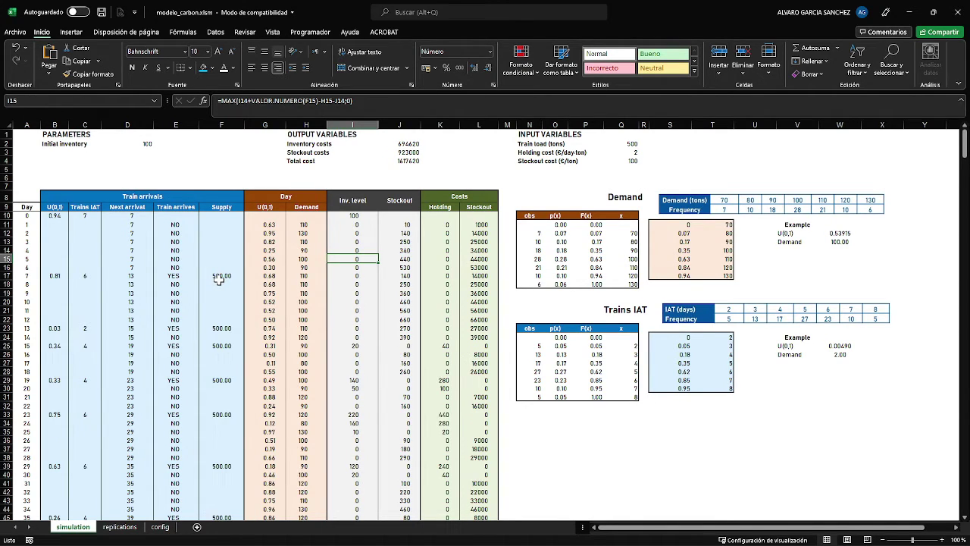
key(F9)
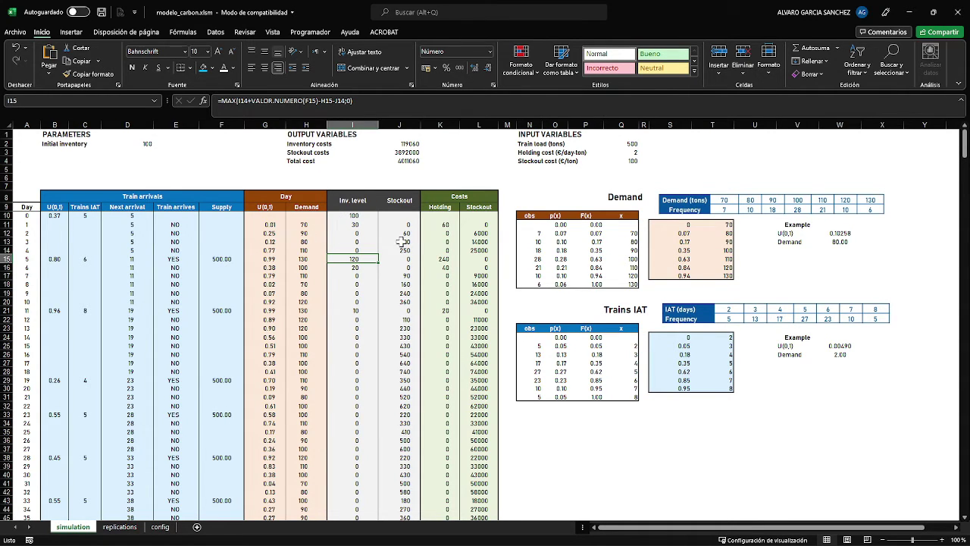
click(343, 249)
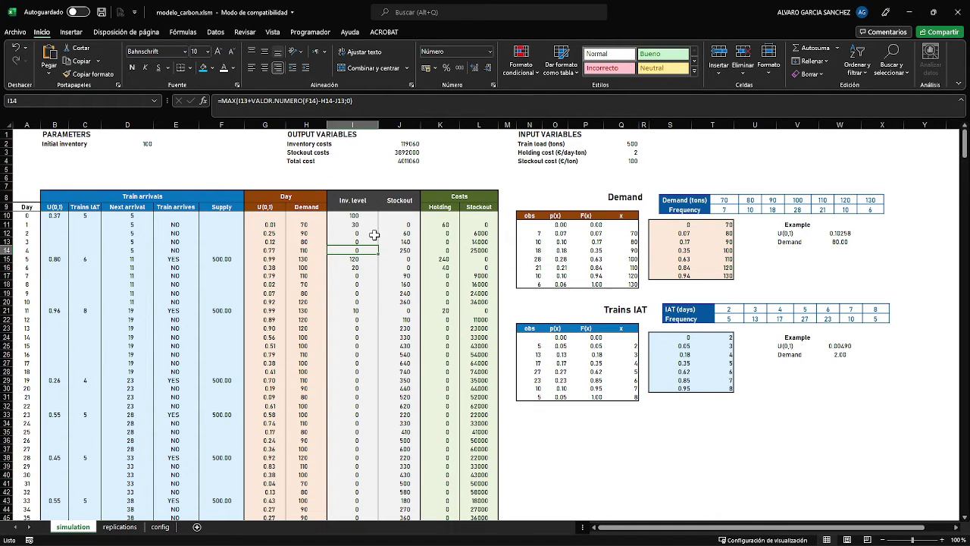
click(359, 224)
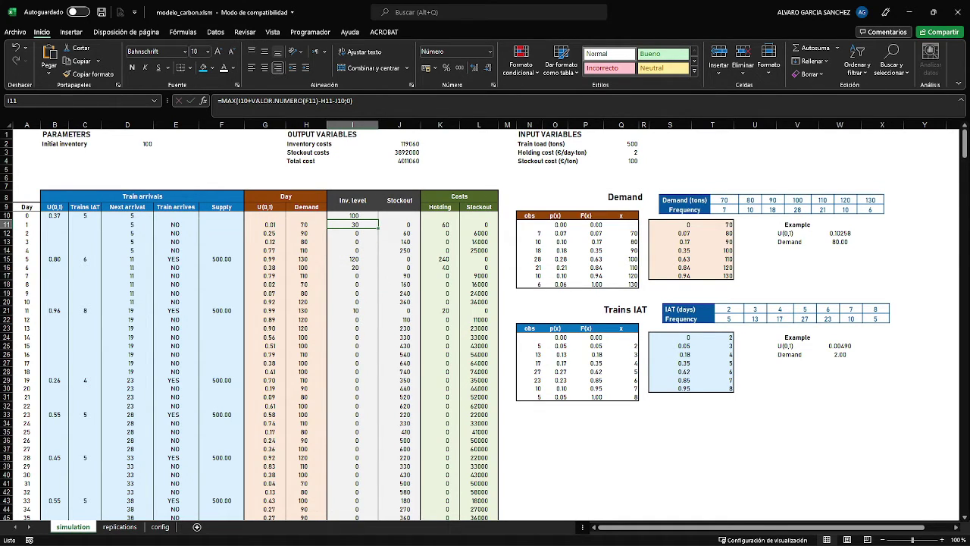
key(F2)
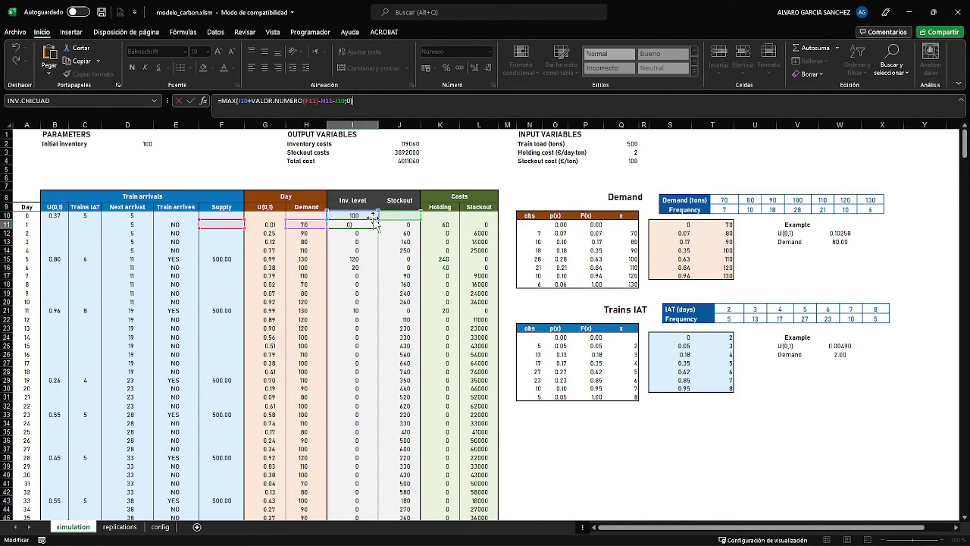
key(ctrl+Return)
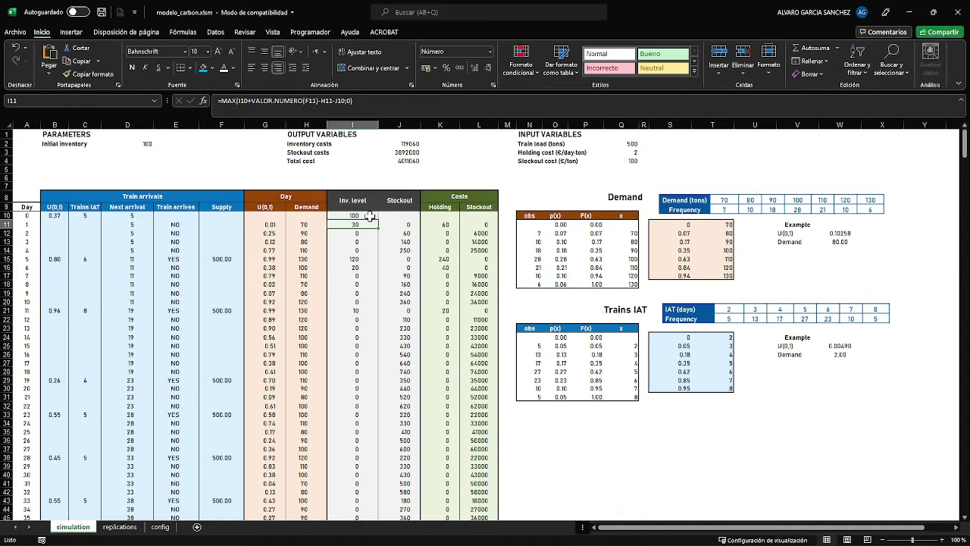
click(394, 225)
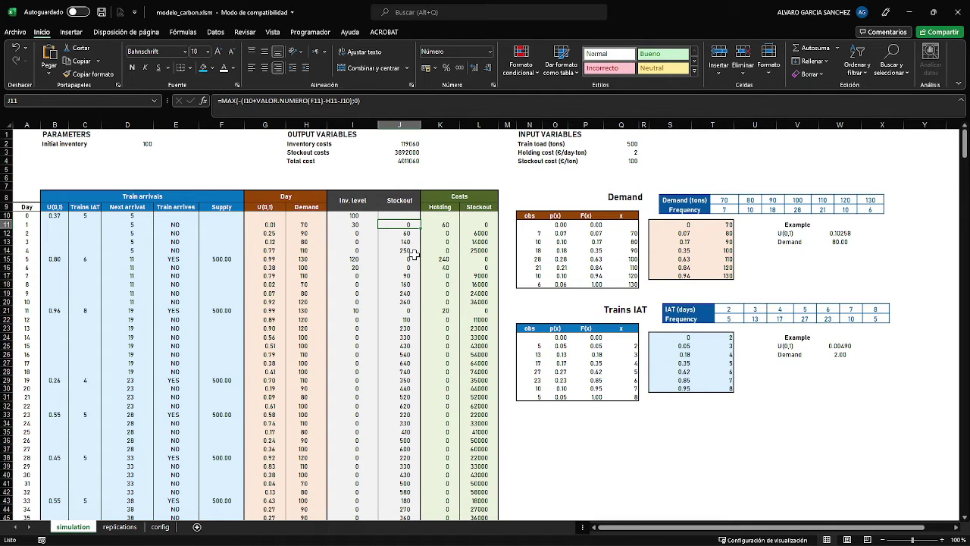
key(Left)
key(Right)
click(357, 234)
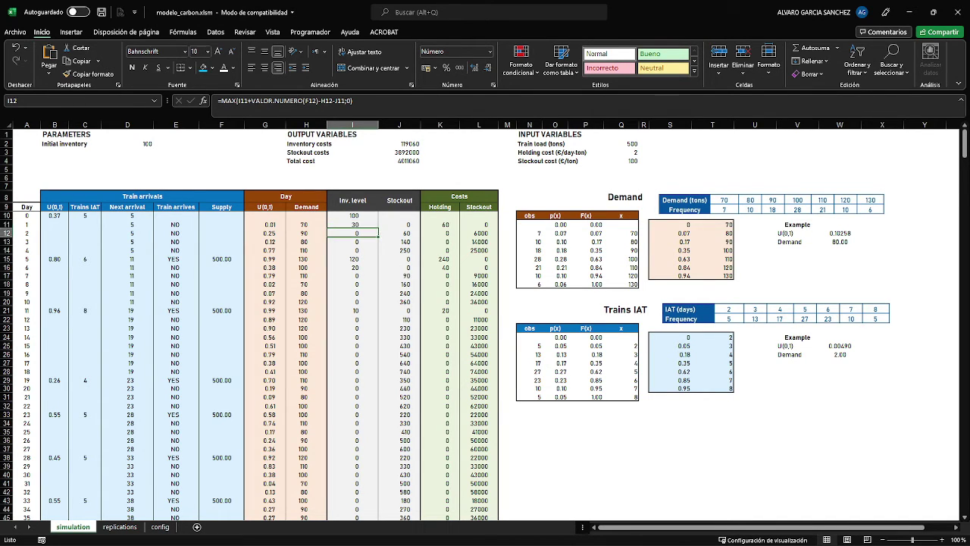
click(6, 233)
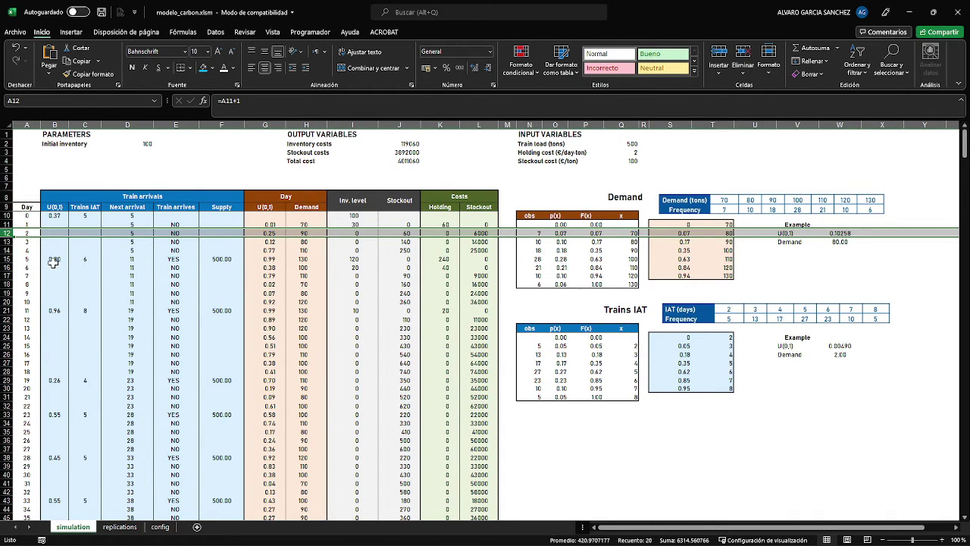
click(8, 241)
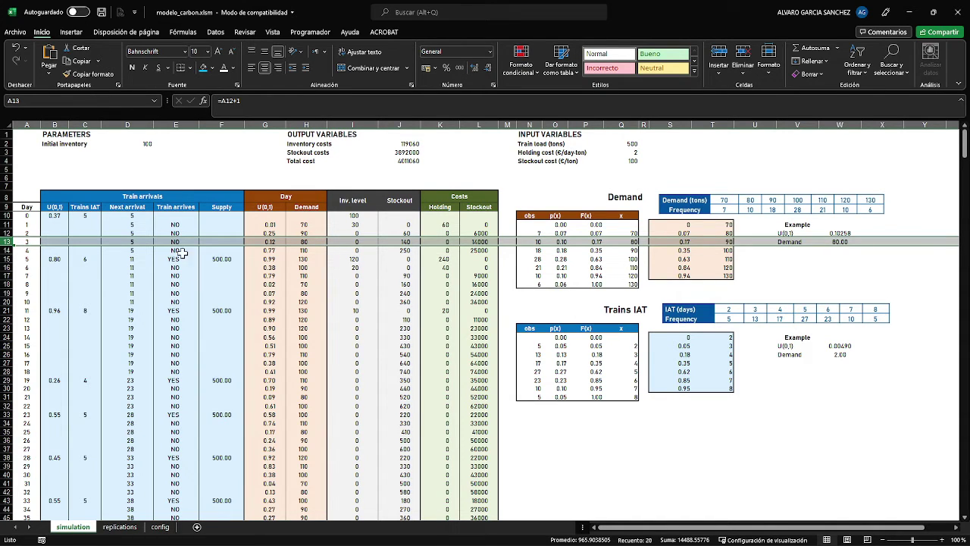
click(6, 259)
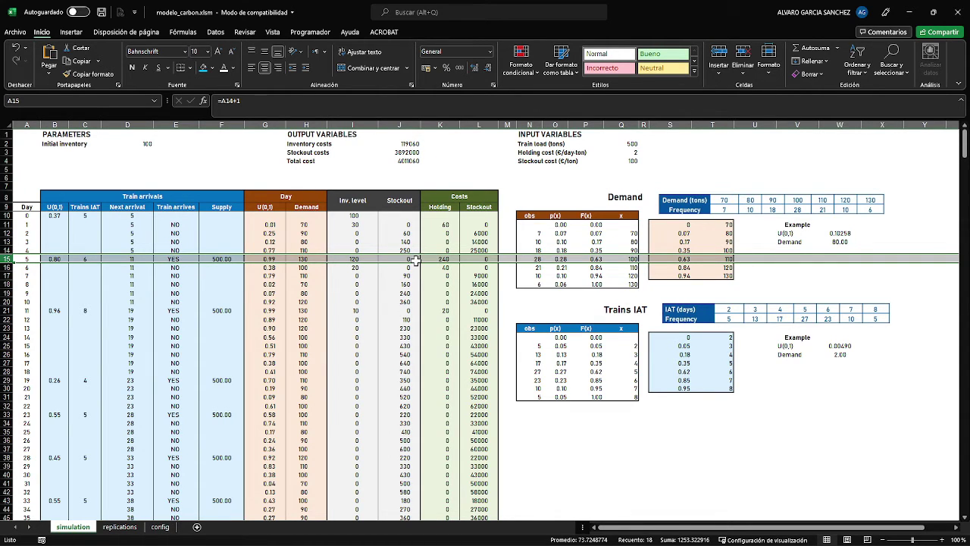
click(453, 285)
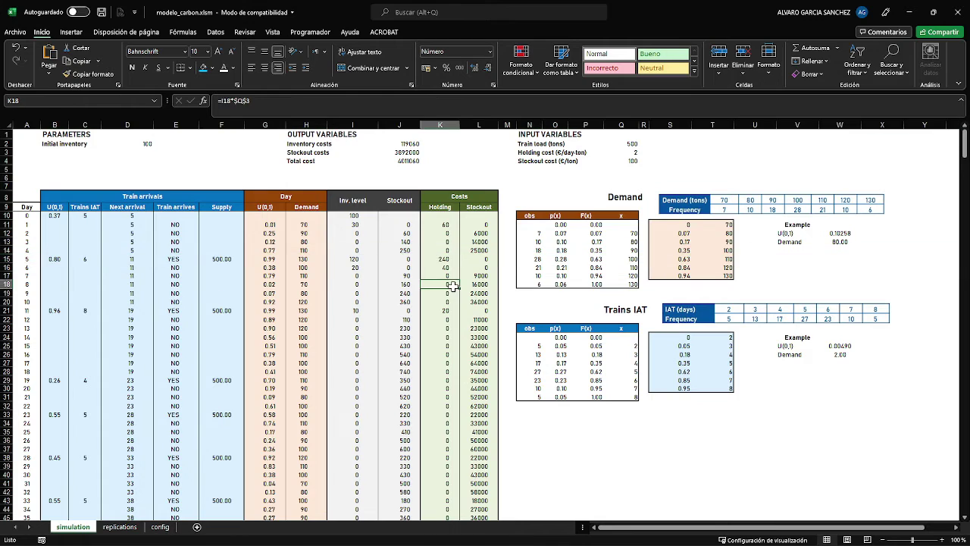
click(443, 234)
click(444, 224)
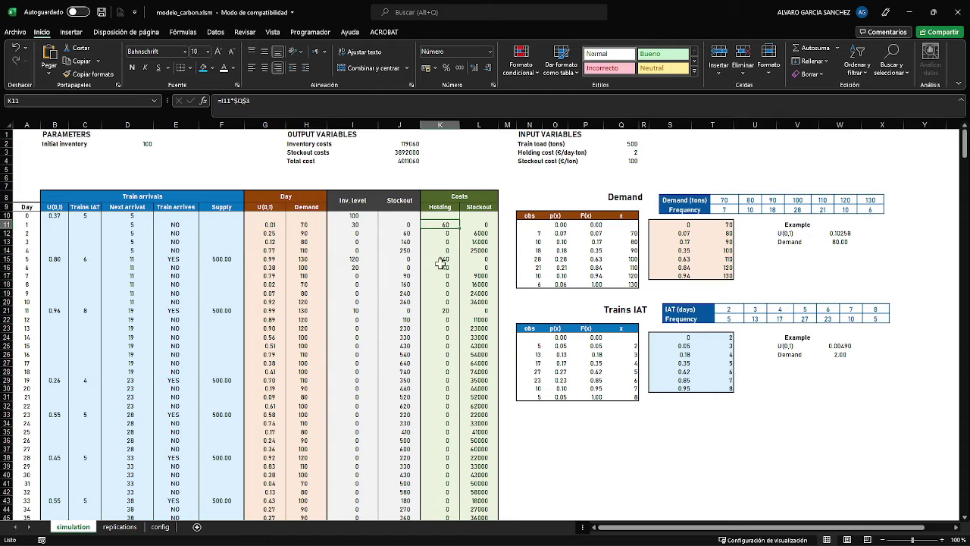
click(484, 224)
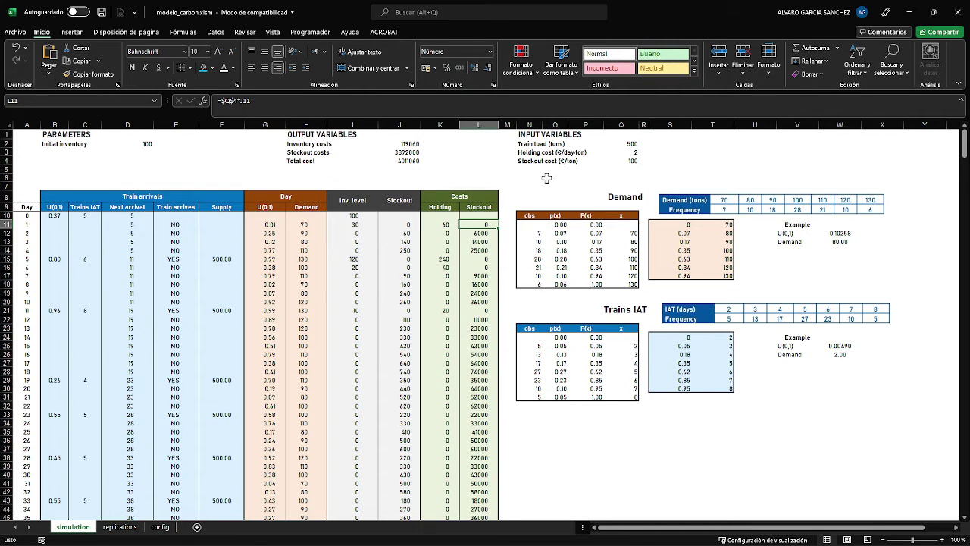
click(389, 145)
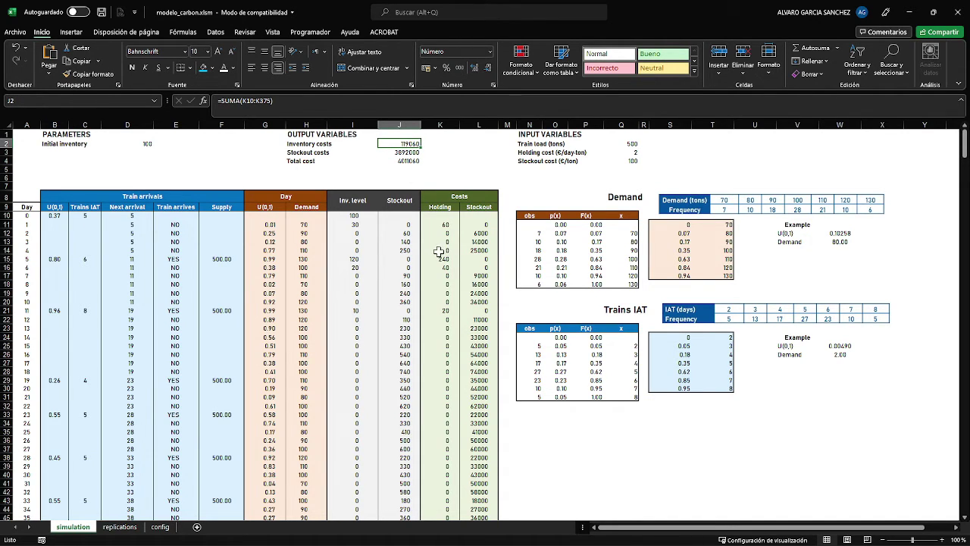
Step: Check the J4 total-cost formula =J3+J2 and commit it, recalculating to 31276780
click(443, 169)
click(408, 168)
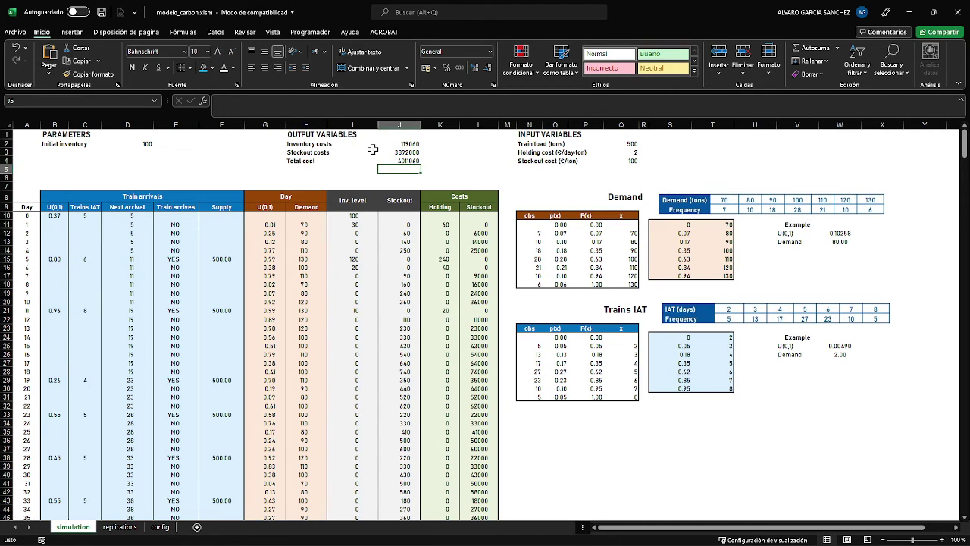
click(394, 160)
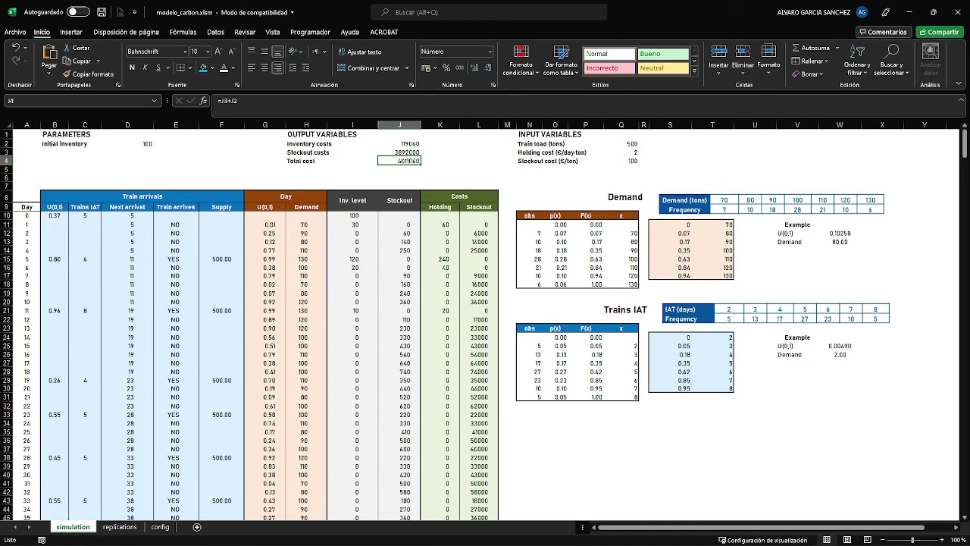
double_click(415, 160)
click(489, 176)
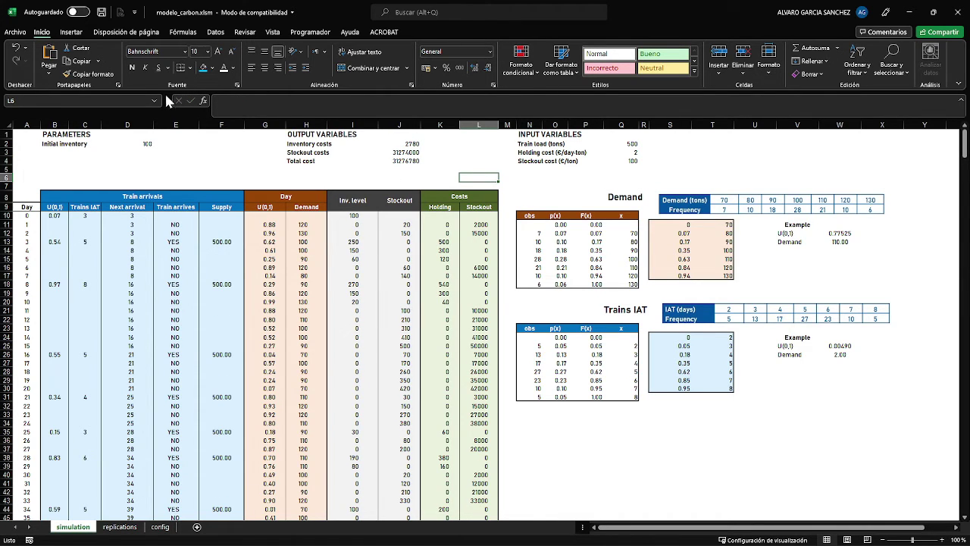
Step: Set the initial inventory in D2 to 0
click(145, 143)
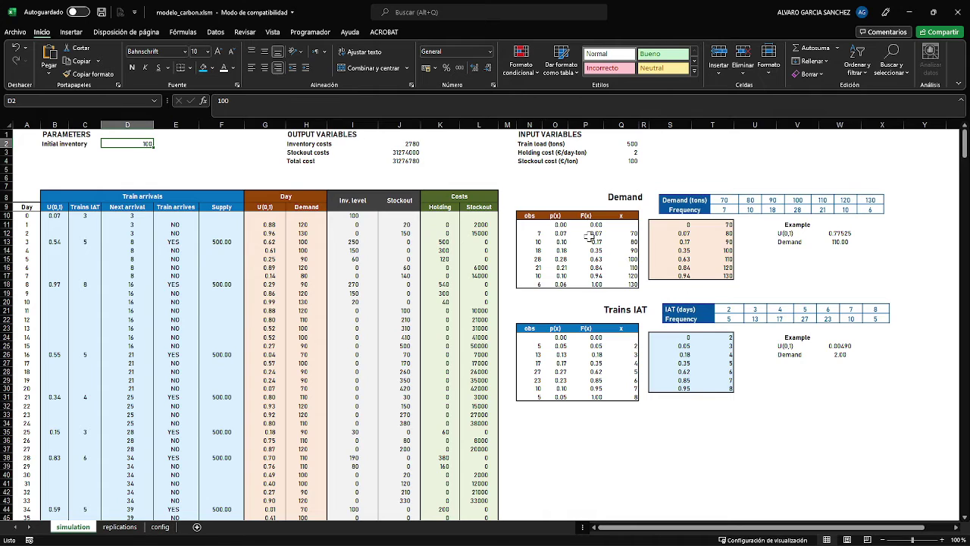
text(0)
key(Return)
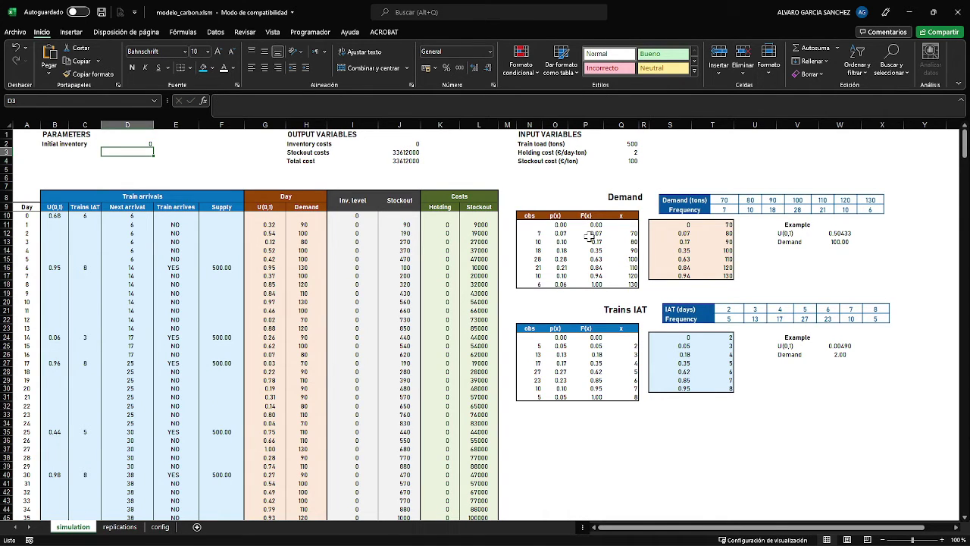
key(Up)
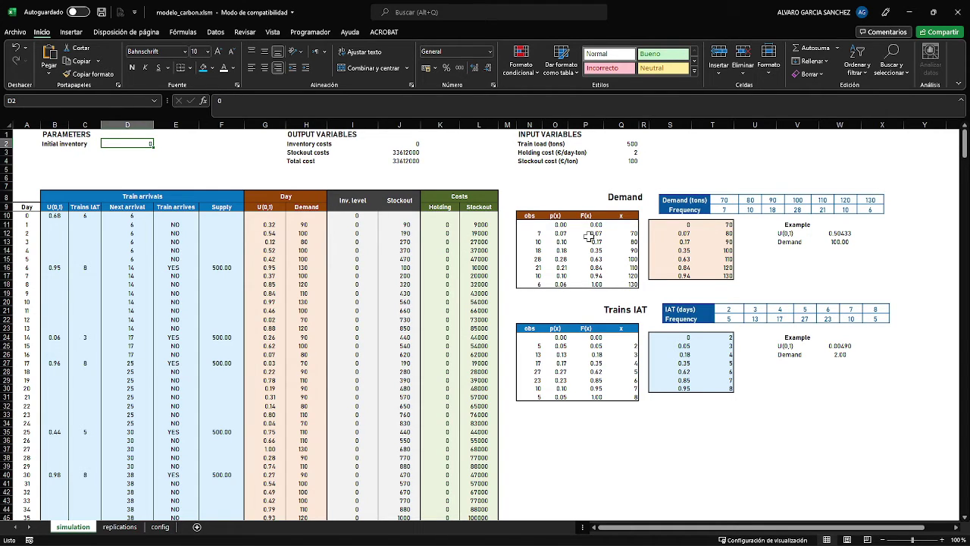
Step: Rerun the simulation four times with F9, ending at a total cost of 2350540
scroll(400, 232, down, 3)
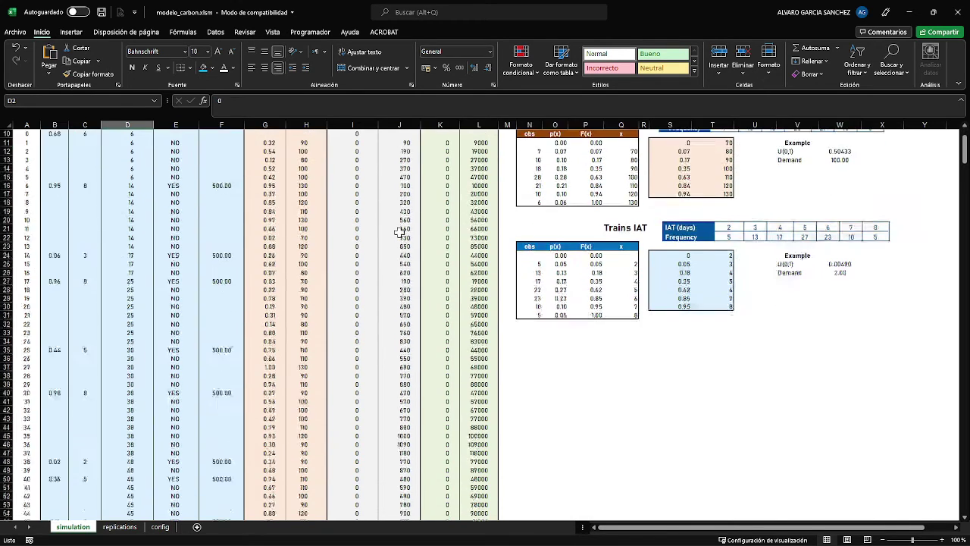
scroll(400, 232, down, 5)
scroll(400, 232, down, 3)
scroll(400, 232, up, 1)
scroll(400, 232, up, 2)
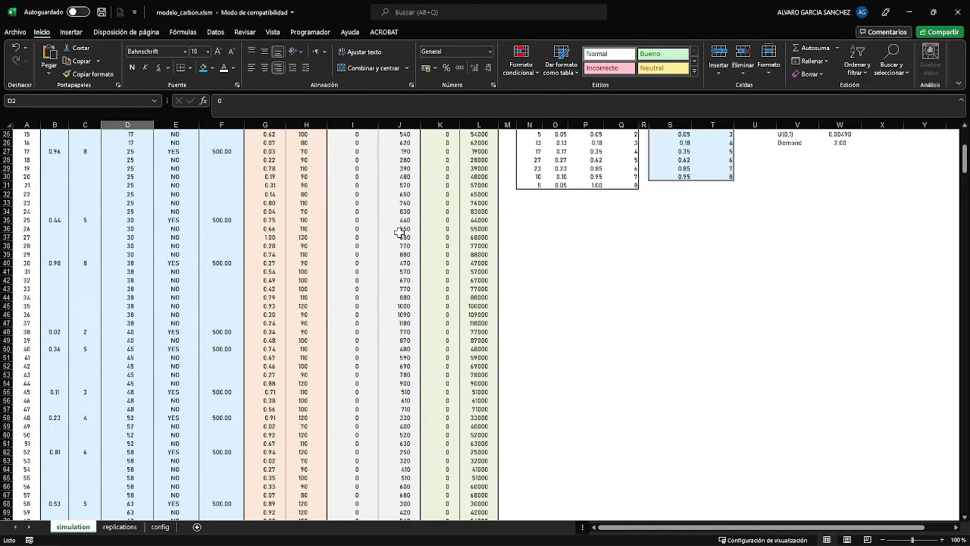
scroll(399, 232, up, 6)
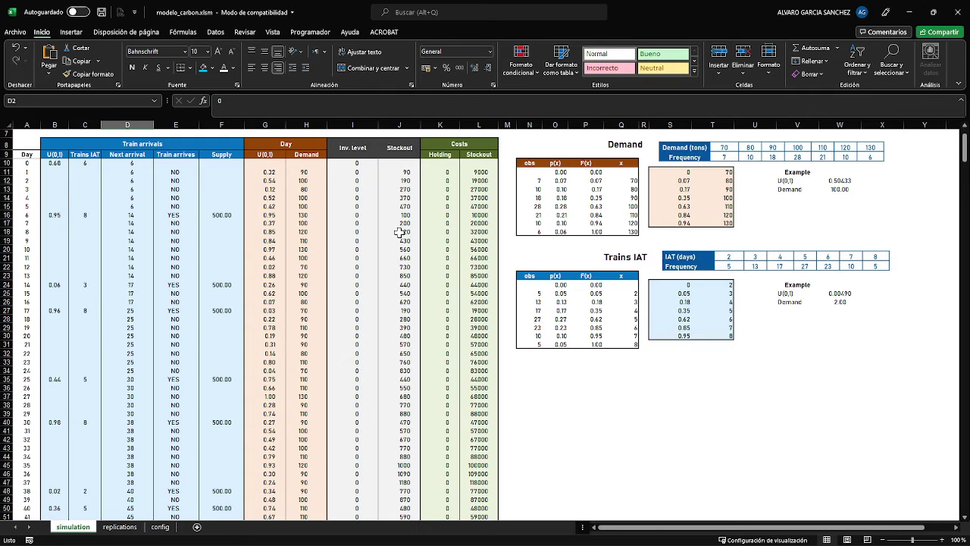
scroll(399, 232, up, 2)
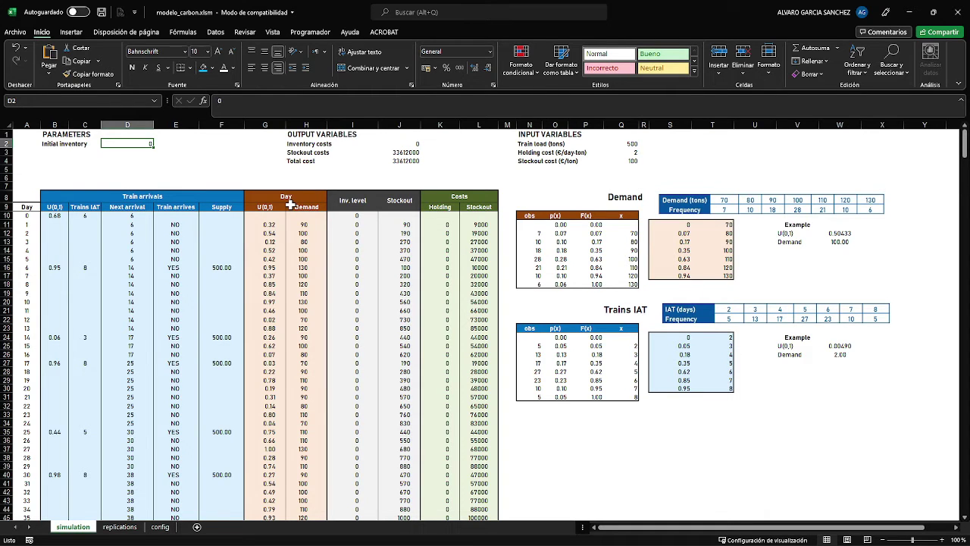
key(F9)
key(F9)
key(F9)
key(F9)
key(F9)
key(F9)
key(F9)
key(F9)
key(F9)
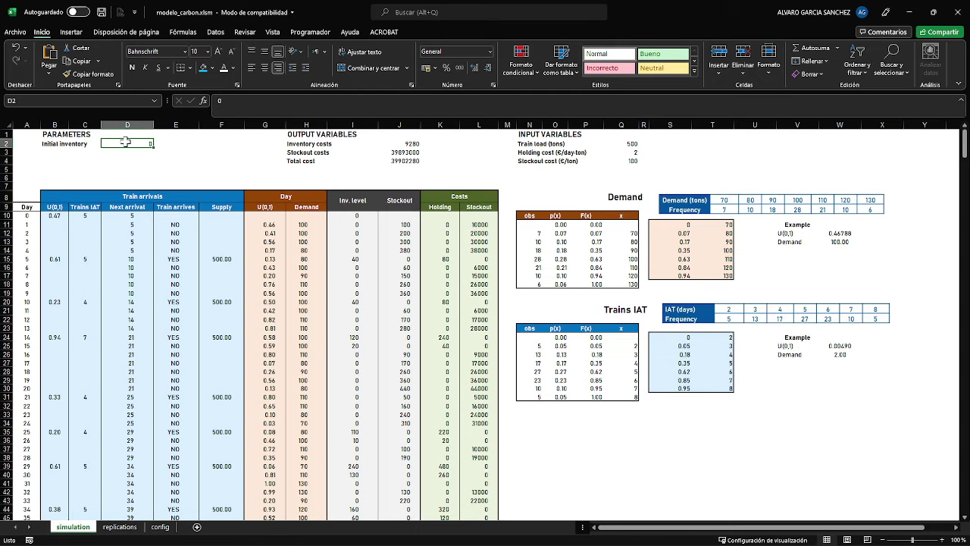
key(F9)
key(F9)
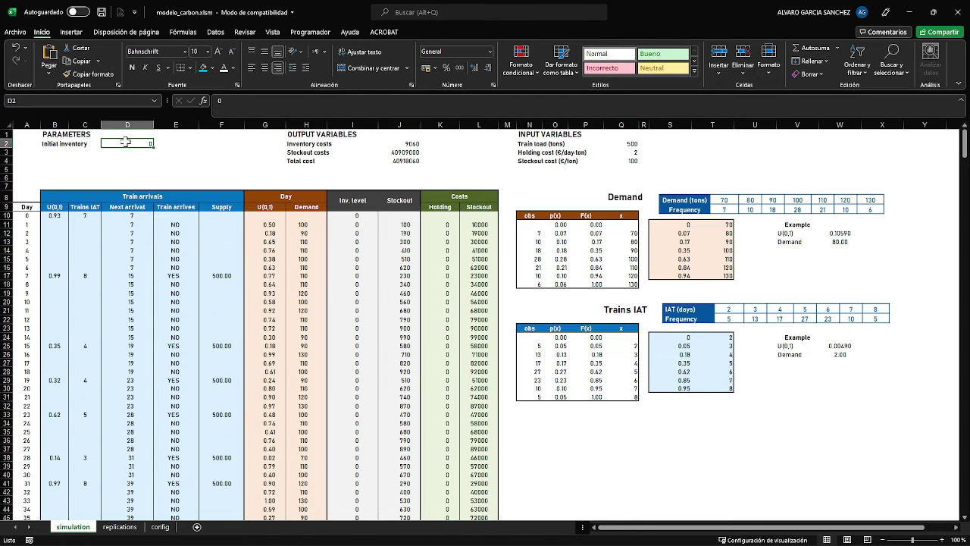
key(F9)
key(F9)
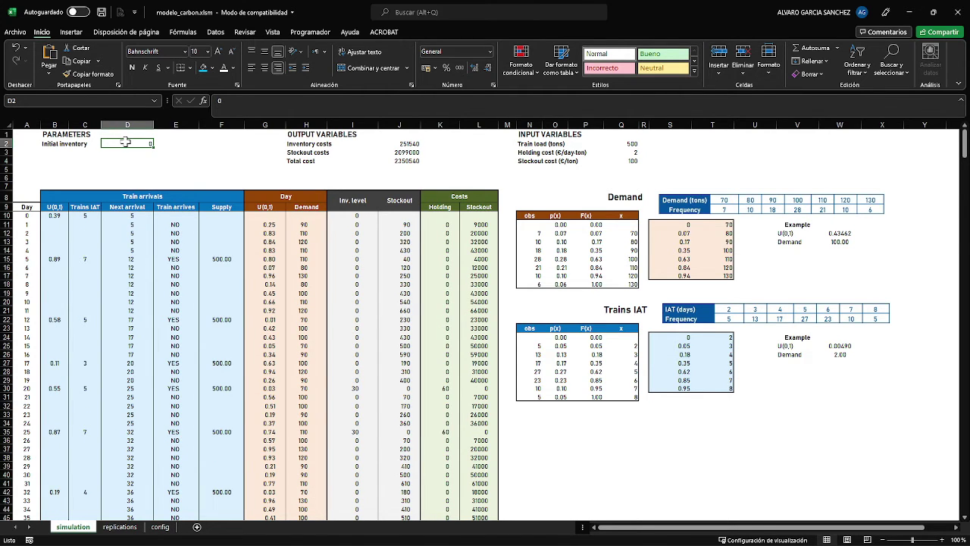
key(F9)
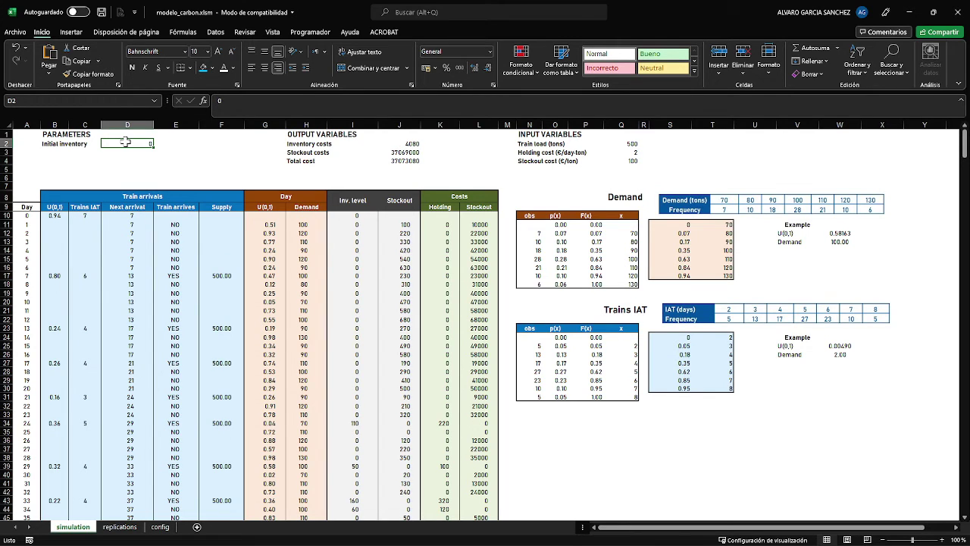
Step: Set the initial inventory in D2 to 1000 and rerun the simulation twice
text(1)
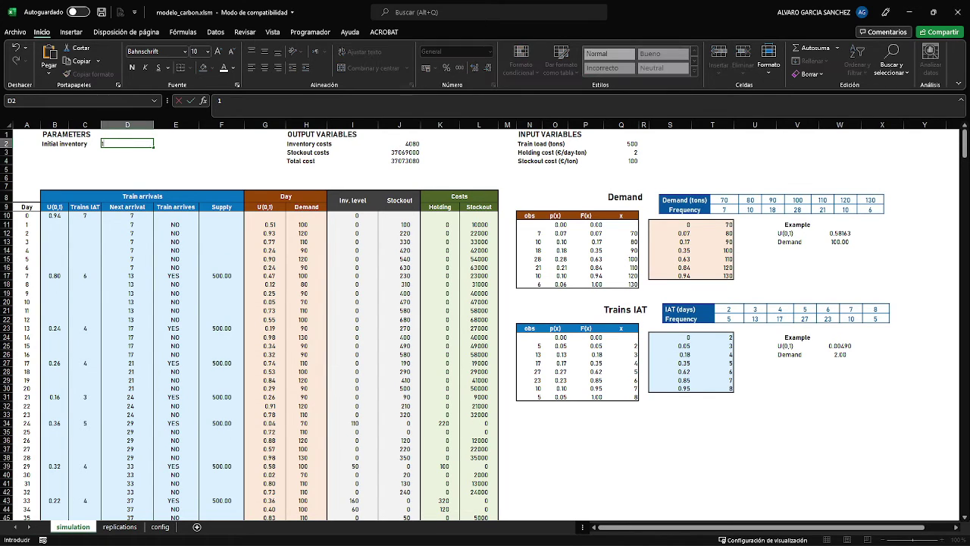
text(000)
key(Return)
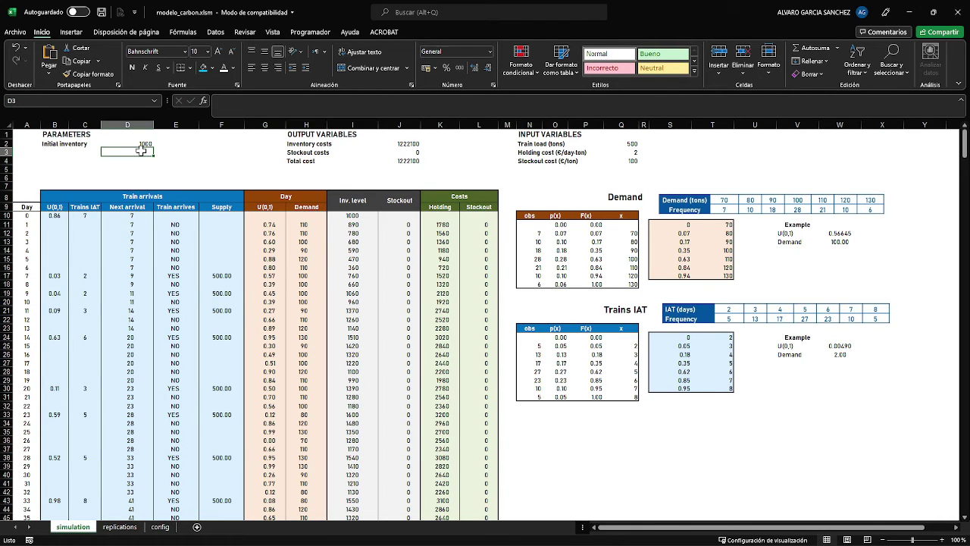
key(F9)
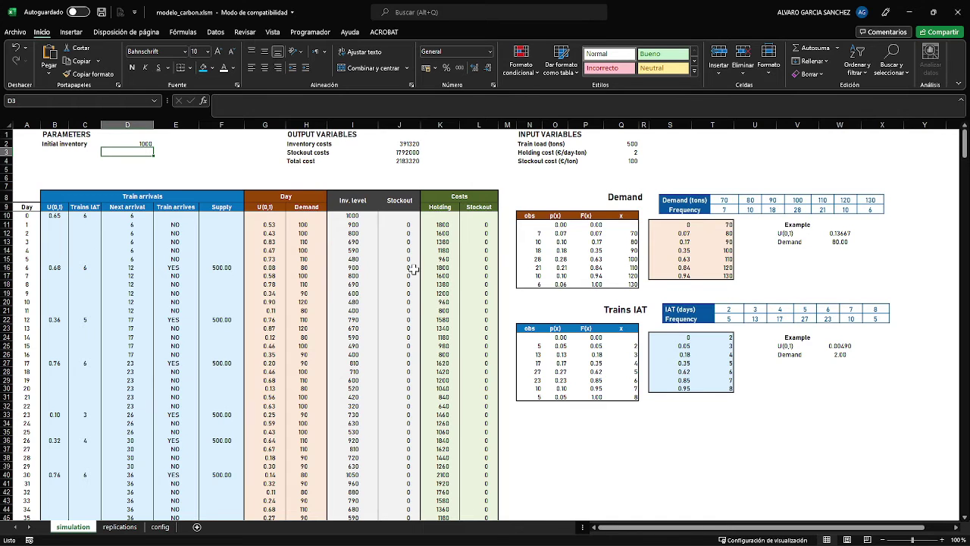
scroll(409, 263, down, 7)
scroll(410, 263, up, 7)
key(F9)
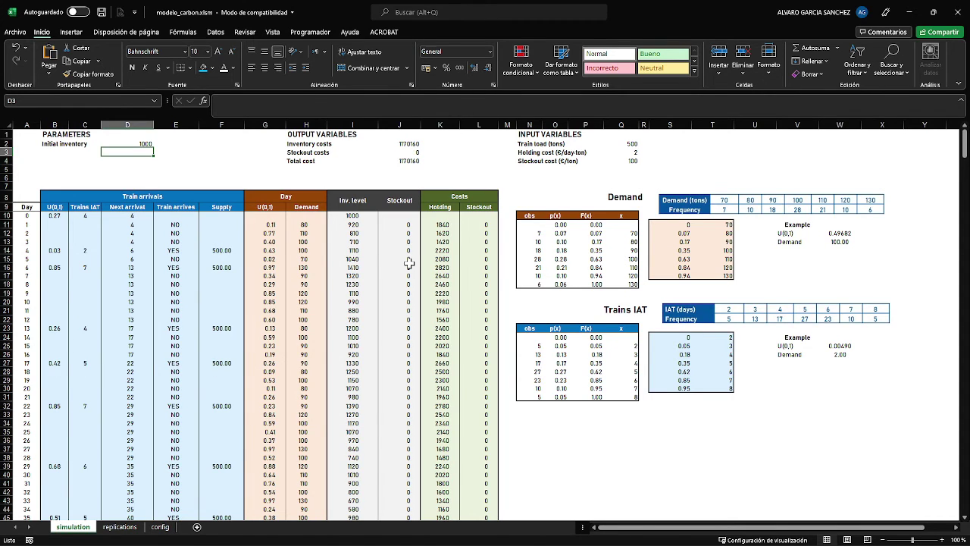
Step: Review the stockout formulas in J331, J17 and the stockout cost in L17
scroll(409, 263, down, 4)
scroll(409, 265, down, 9)
scroll(411, 269, down, 9)
scroll(414, 274, down, 9)
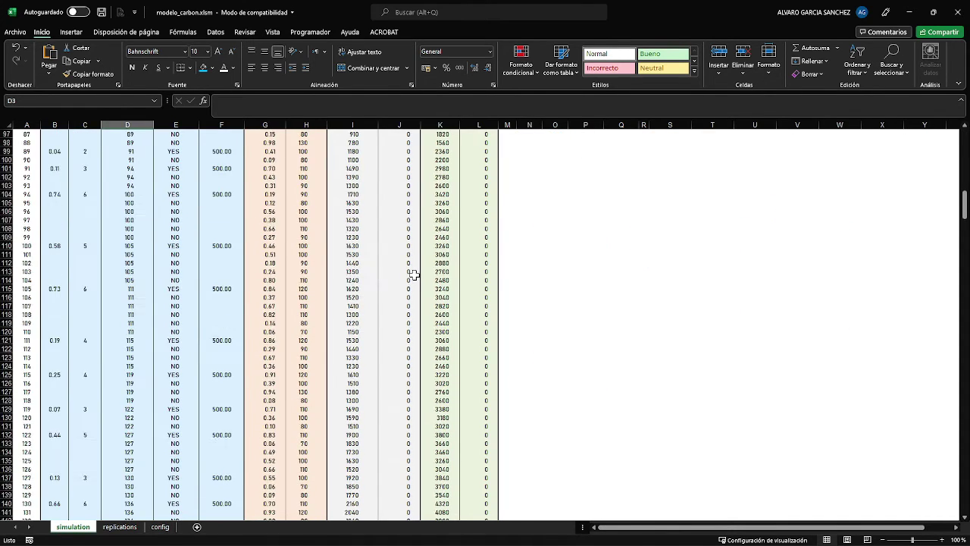
scroll(414, 275, down, 10)
scroll(413, 274, down, 10)
scroll(414, 274, down, 10)
scroll(417, 274, down, 9)
scroll(417, 274, down, 10)
scroll(418, 275, down, 10)
scroll(420, 275, down, 10)
scroll(423, 276, down, 5)
scroll(409, 280, up, 1)
scroll(397, 283, up, 1)
click(398, 288)
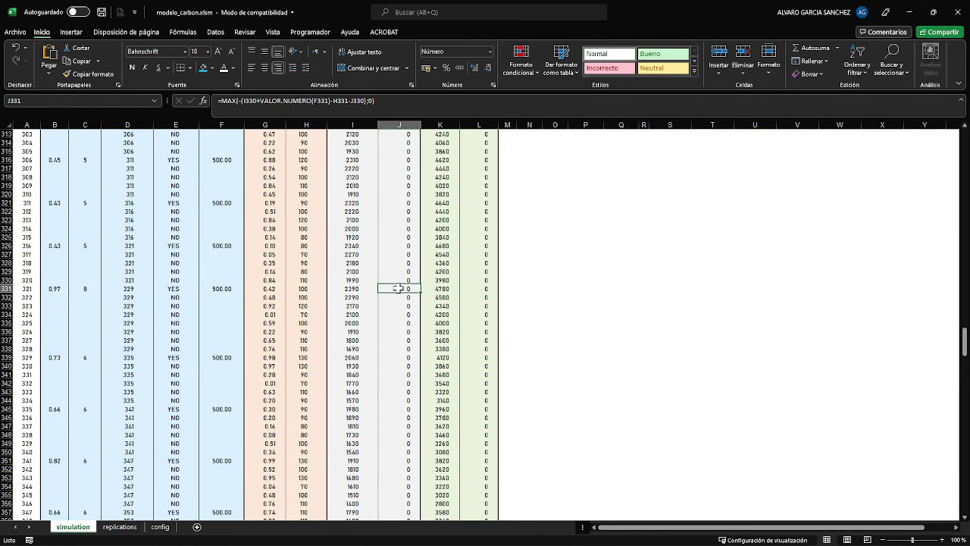
scroll(398, 288, up, 20)
scroll(398, 289, up, 20)
scroll(398, 288, up, 20)
click(398, 287)
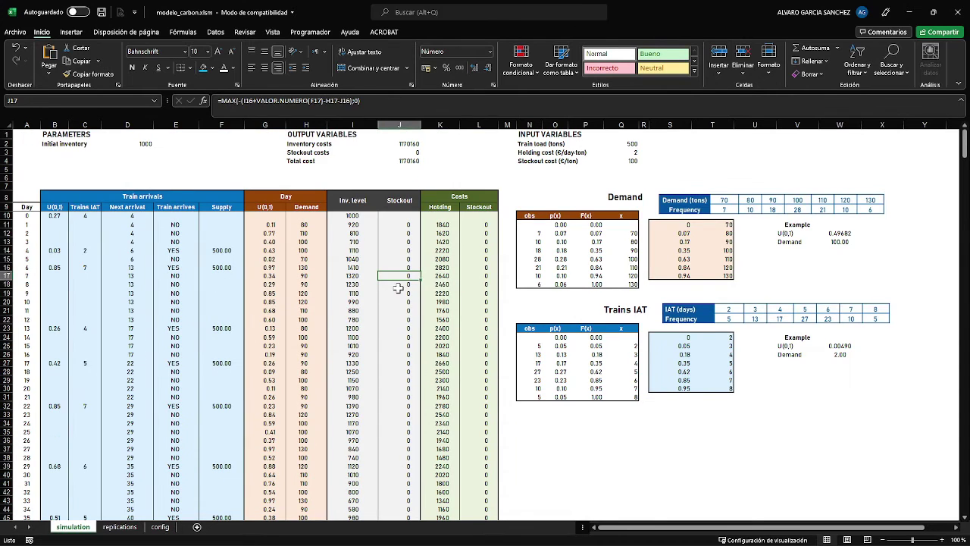
key(Right)
key(Right)
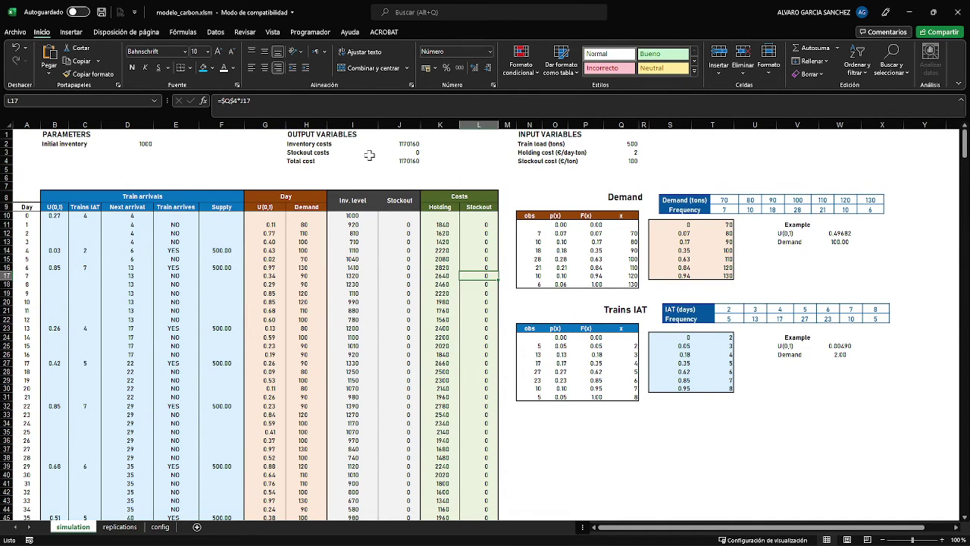
Step: Check the stockout total =SUMA(L10:L375) in J3, then rerun seven times, ending at 1690300
click(409, 152)
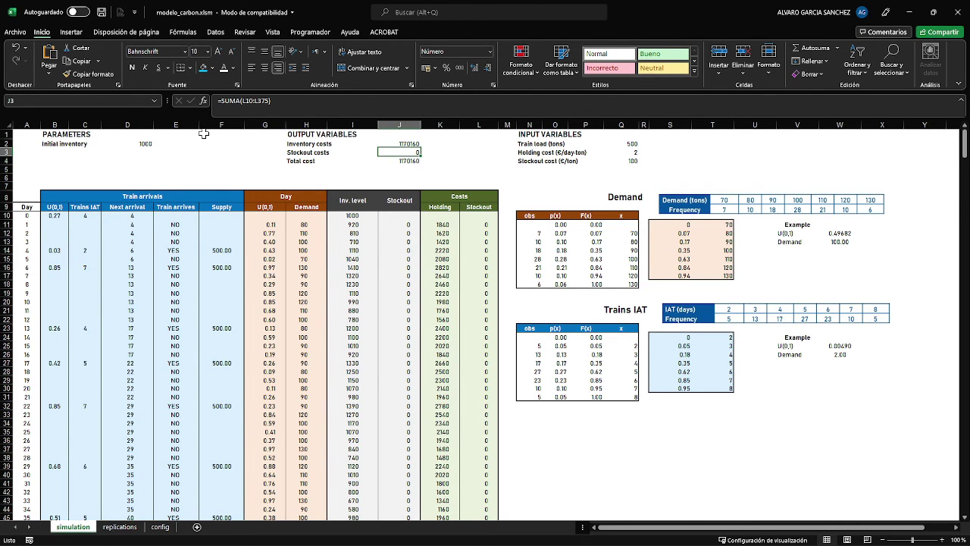
key(F9)
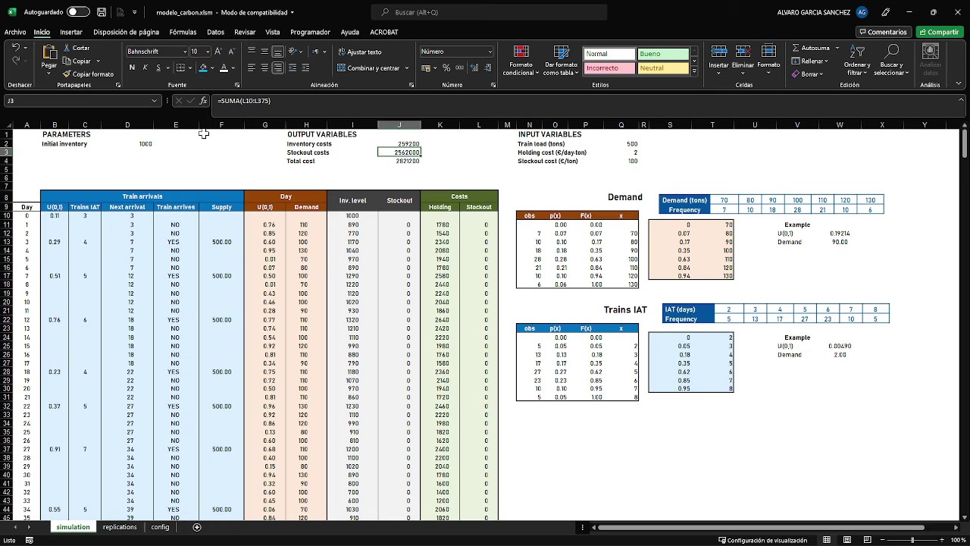
key(F9)
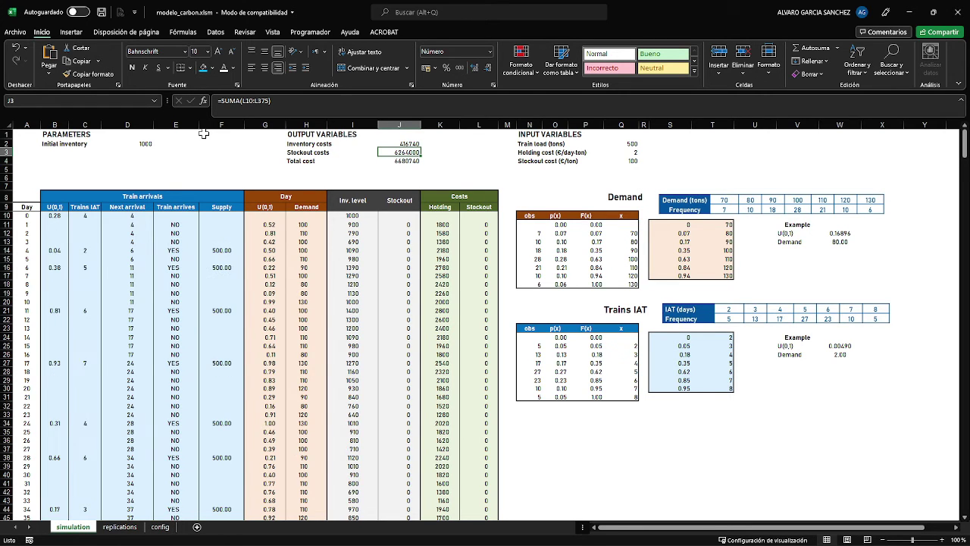
key(F9)
key(F9)
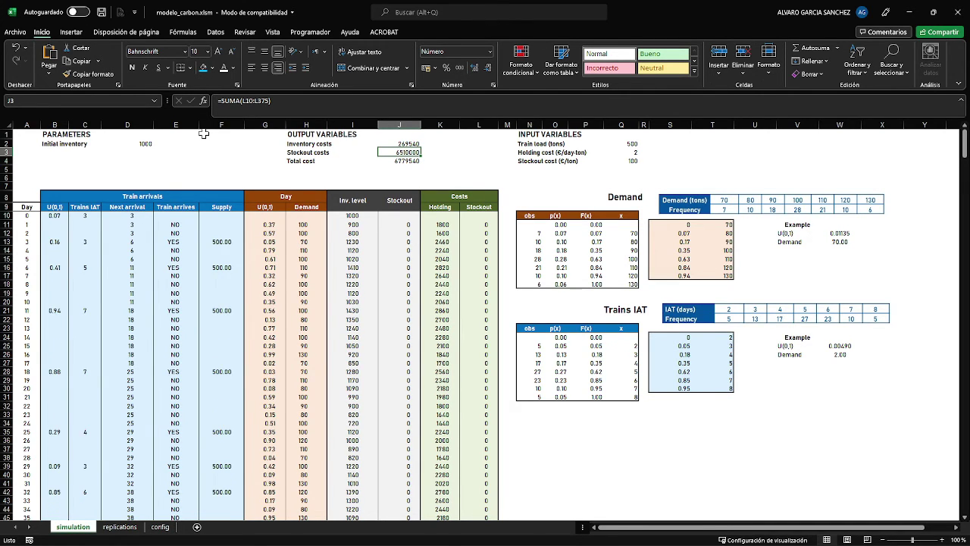
key(F9)
key(F9)
key(F9)
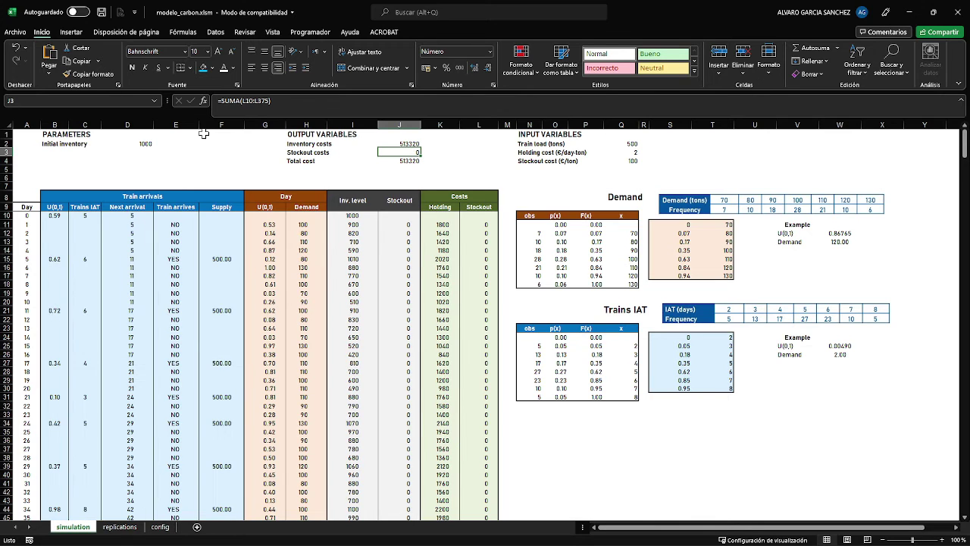
key(F9)
key(F9)
key(F9)
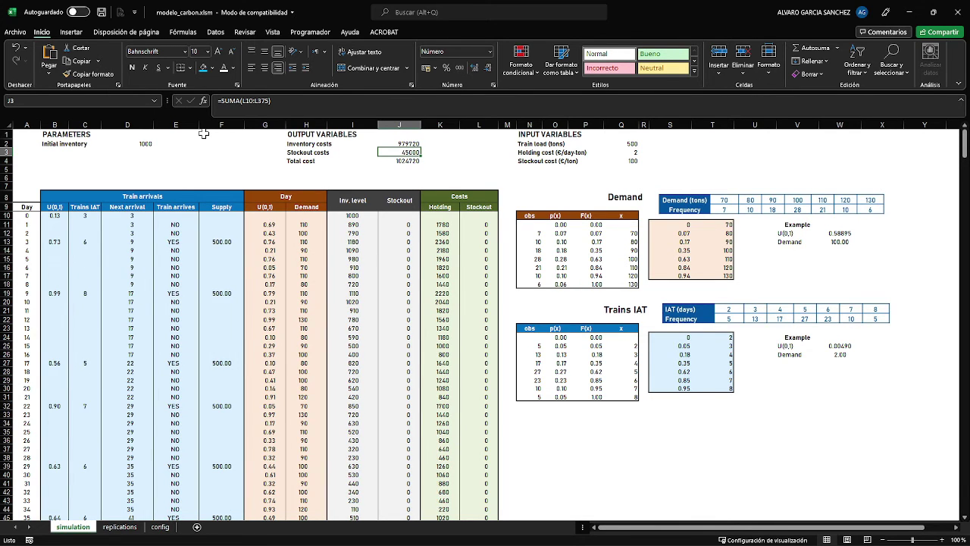
key(F9)
key(F9)
key(F9)
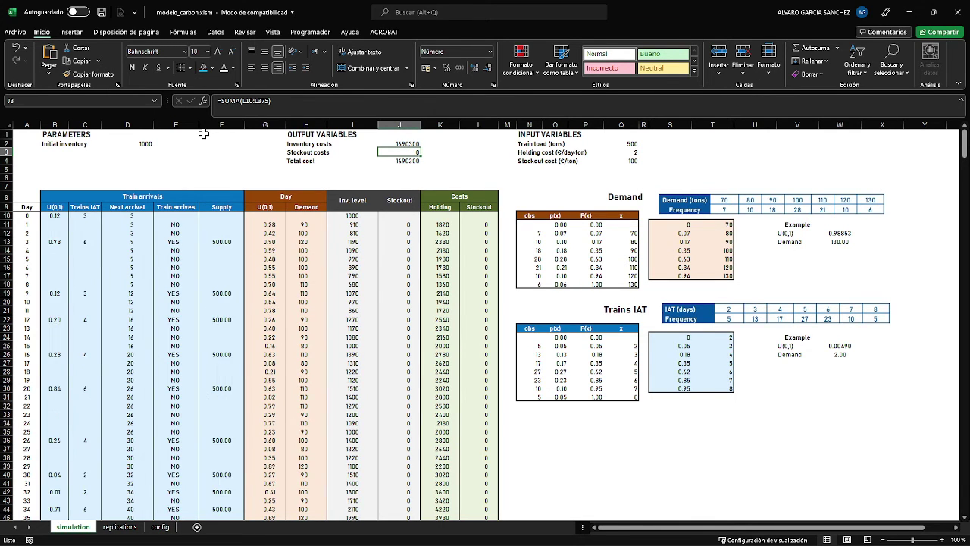
key(F9)
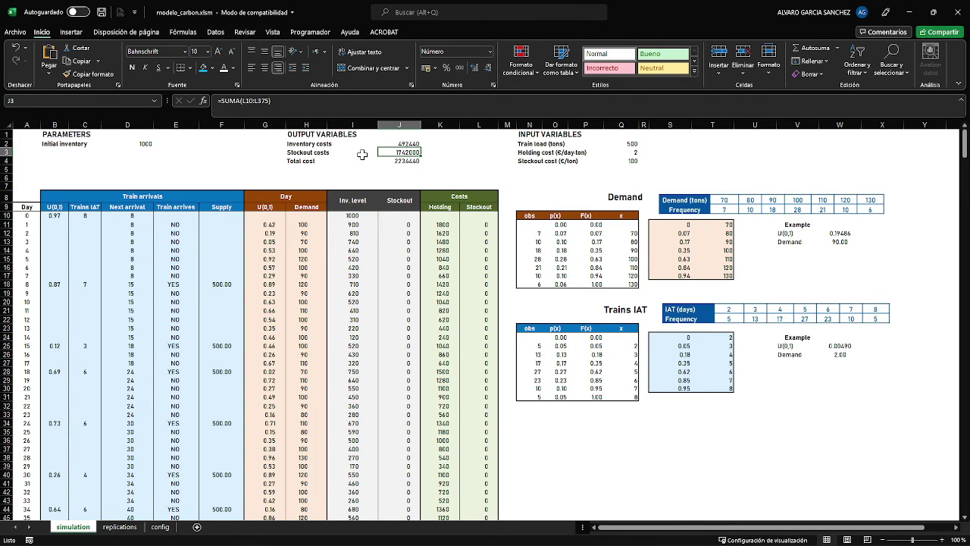
click(141, 150)
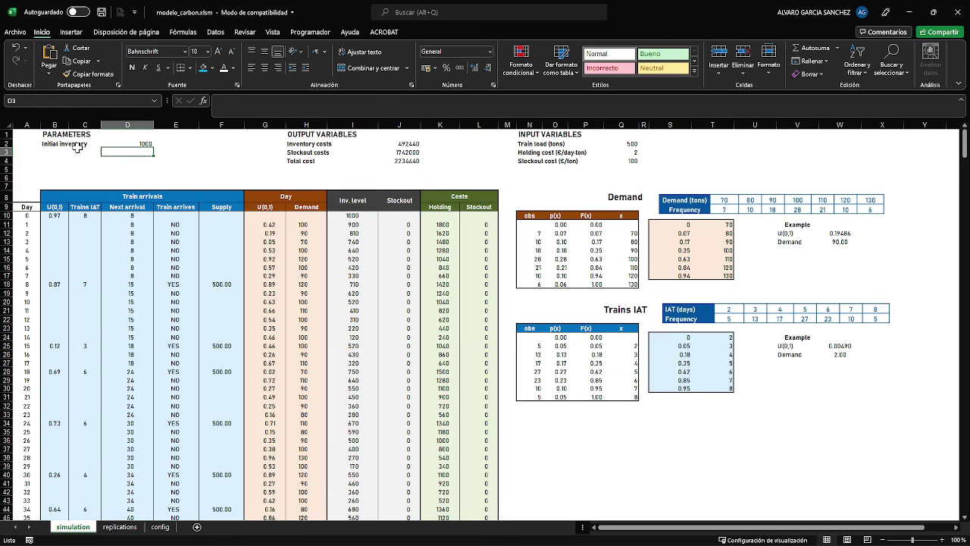